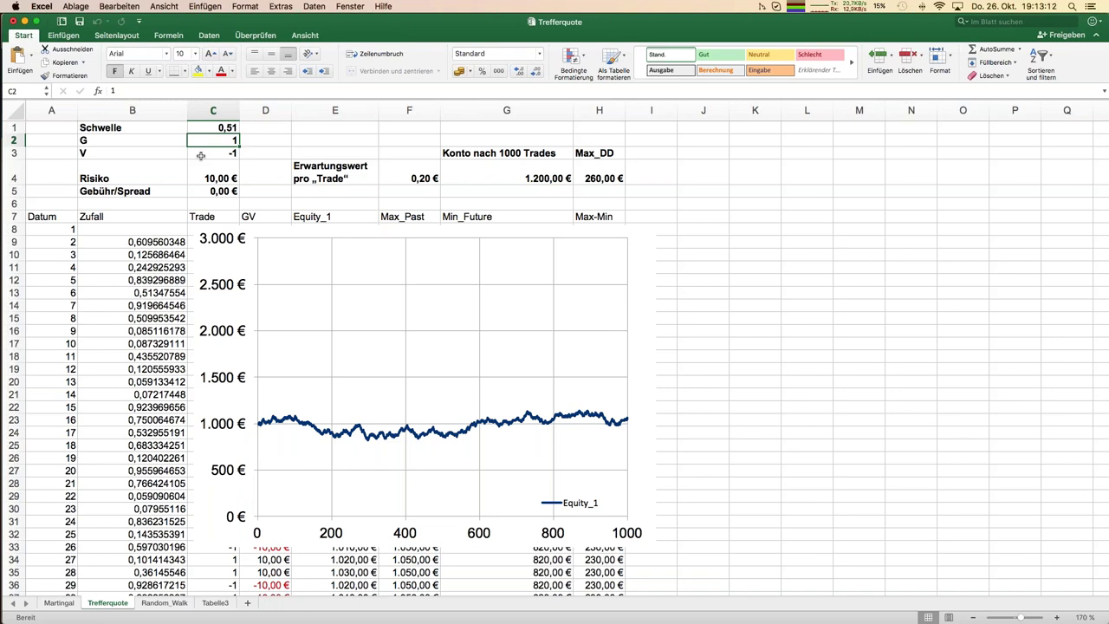
- Recalculate the Trefferquote simulation several times at the 0,51 Schwelle and inspect the end of the Equity_1 curve
key(F9)
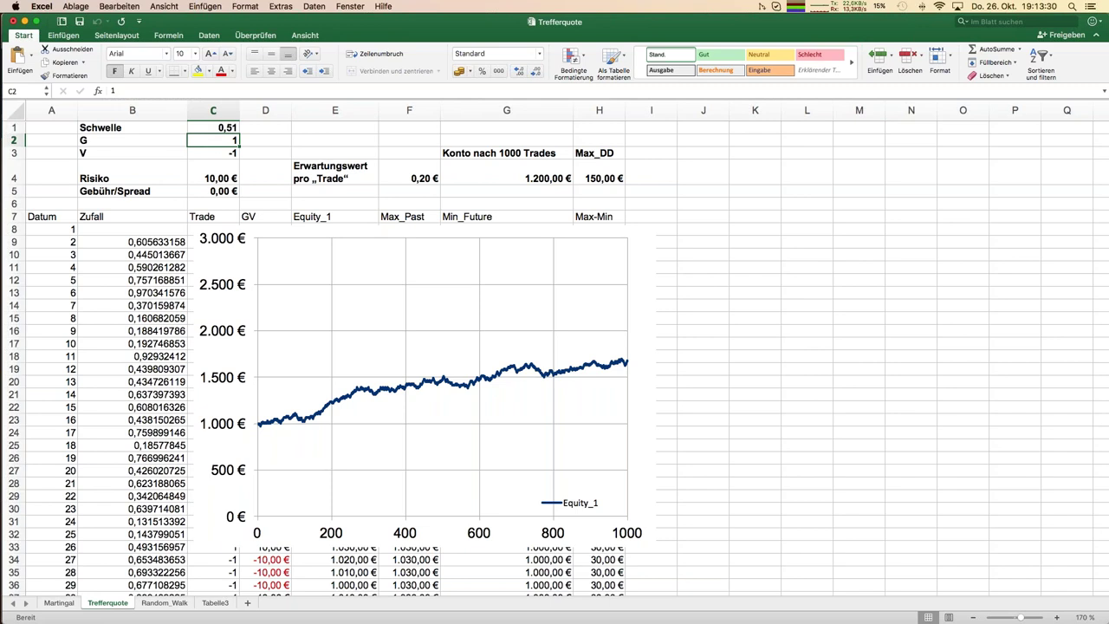
key(F9)
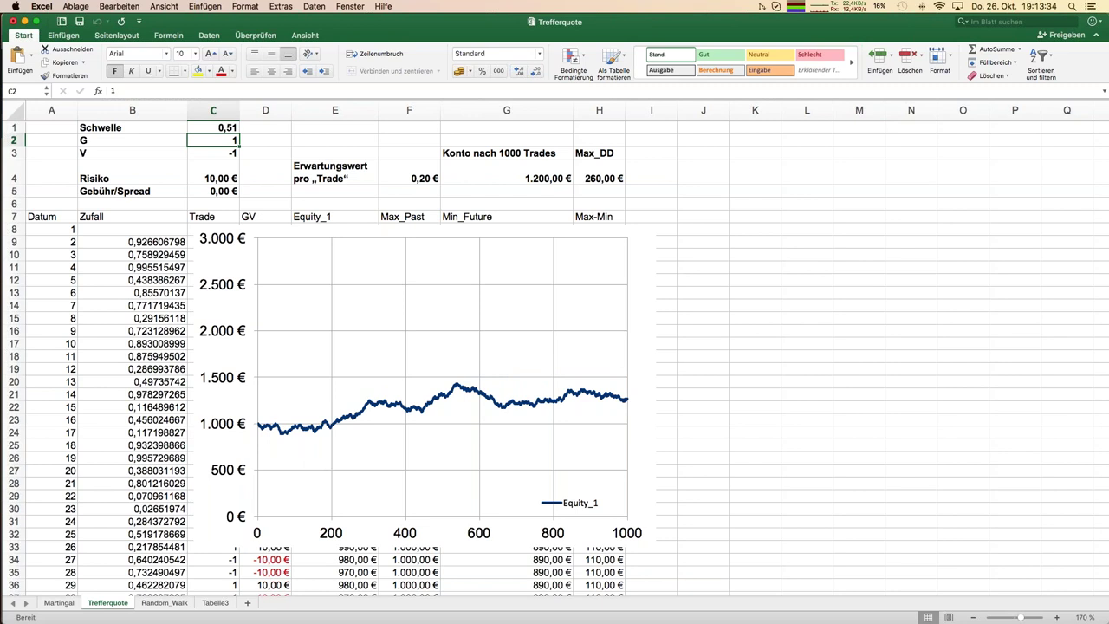
mouse_move(498, 406)
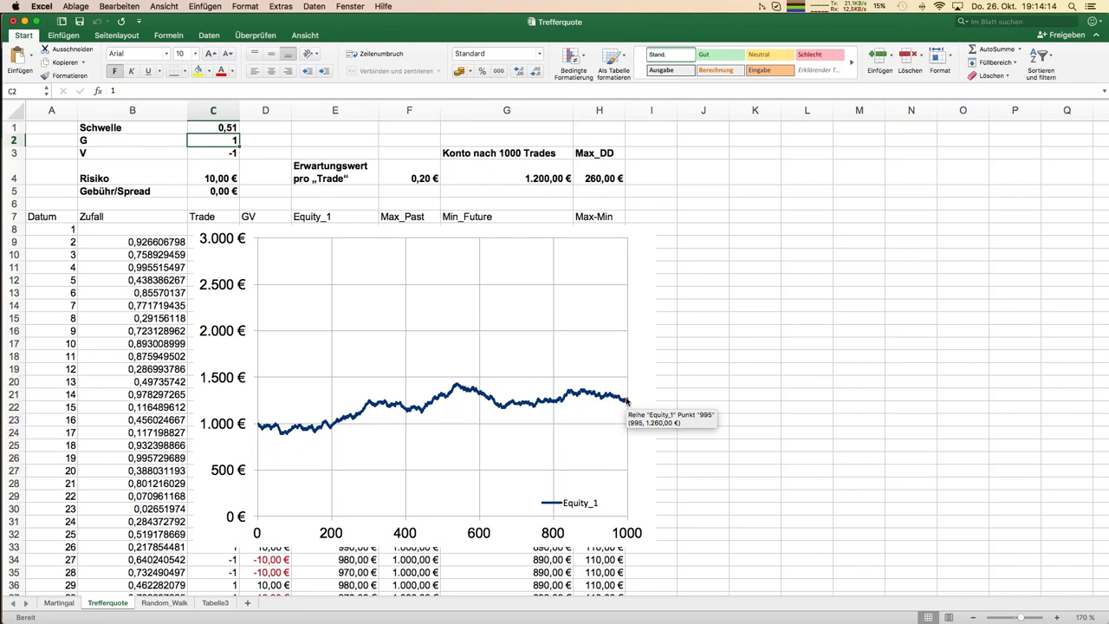
key(F9)
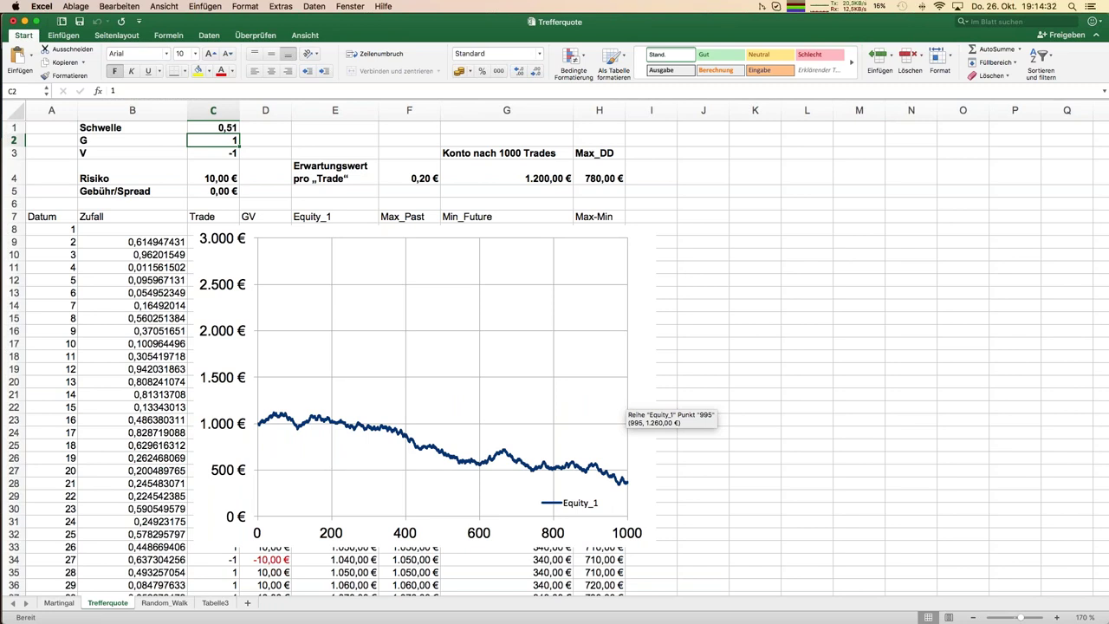
- Set the Schwelle value in cell C1 to 0,55
click(223, 127)
double_click(223, 128)
text(0,55)
key(Return)
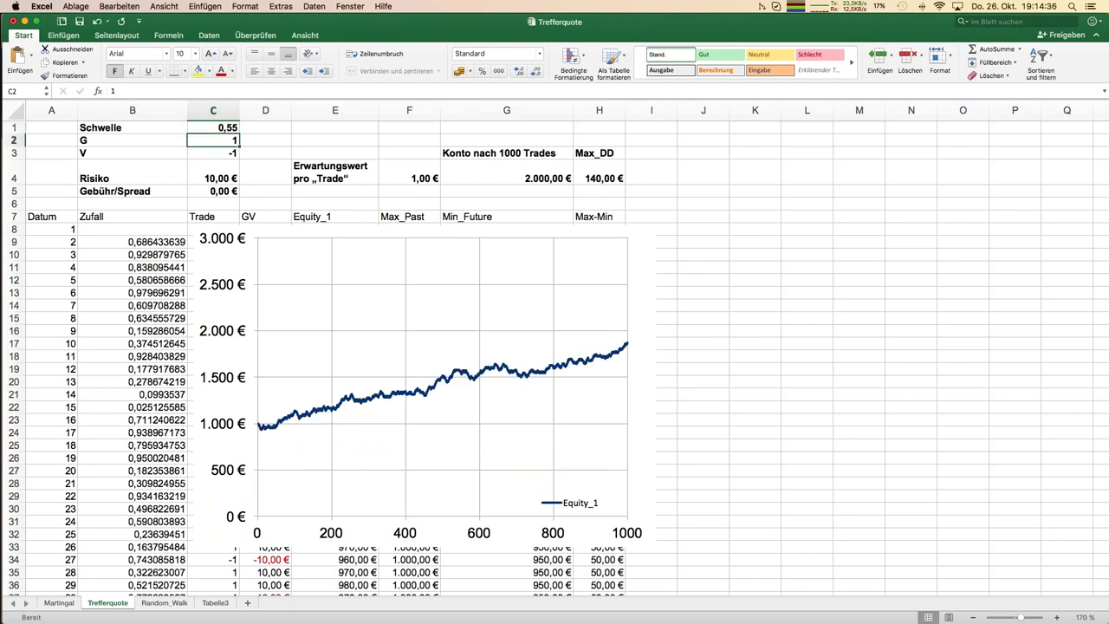
- Recalculate the random trades repeatedly at the 0,55 Schwelle to compare the resulting equity curves and Max_DD values
key(F9)
key(F9)
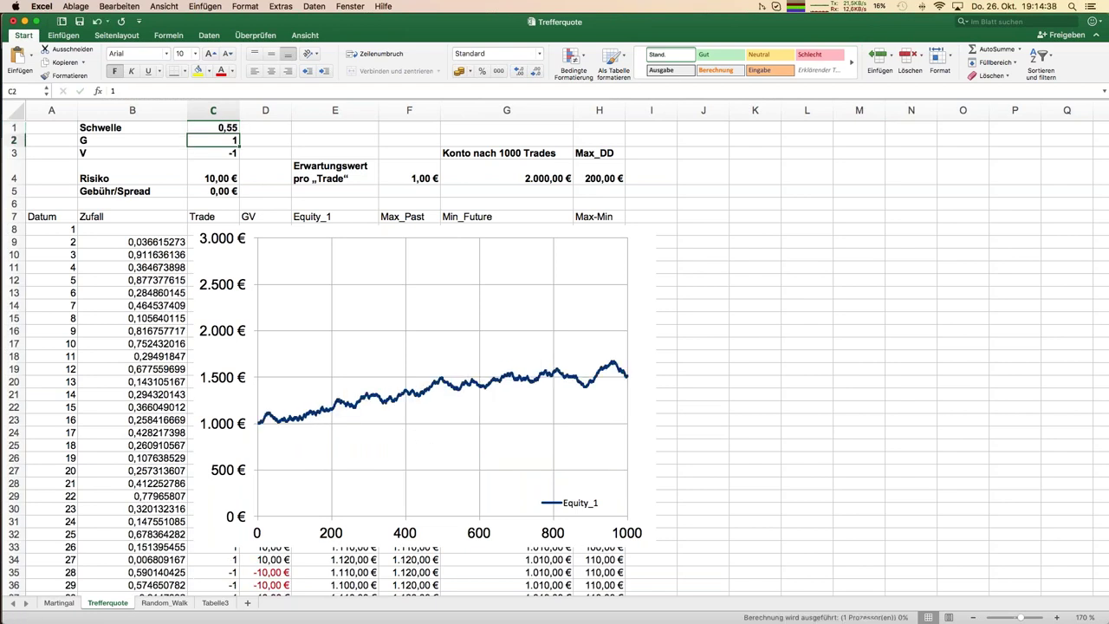
key(F9)
key(F9)
key(F9)
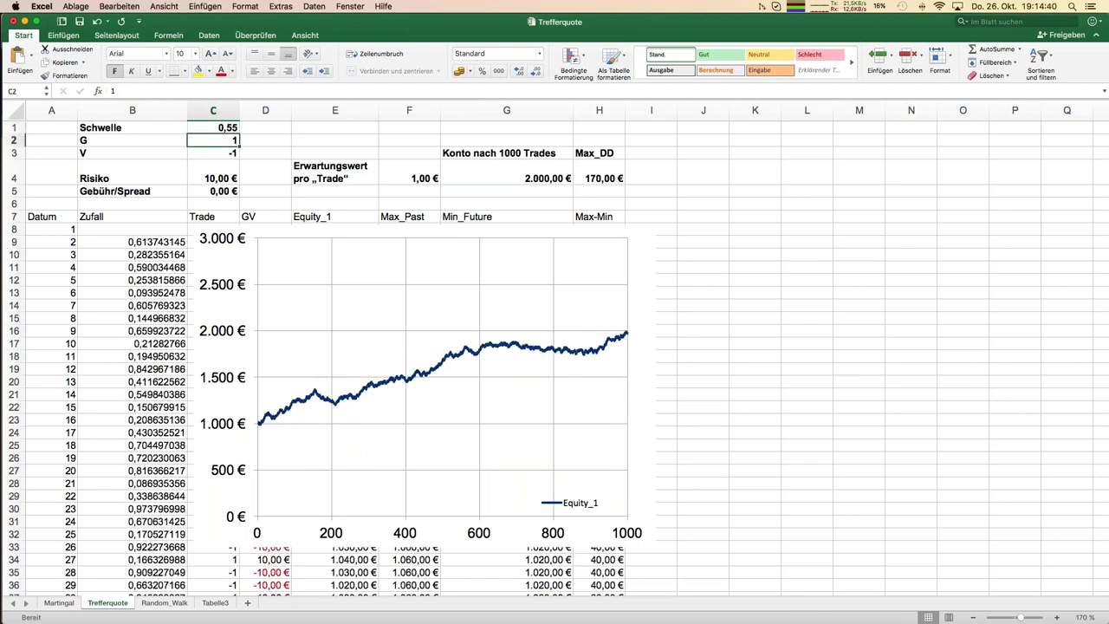
key(F9)
key(F9)
key(F9)
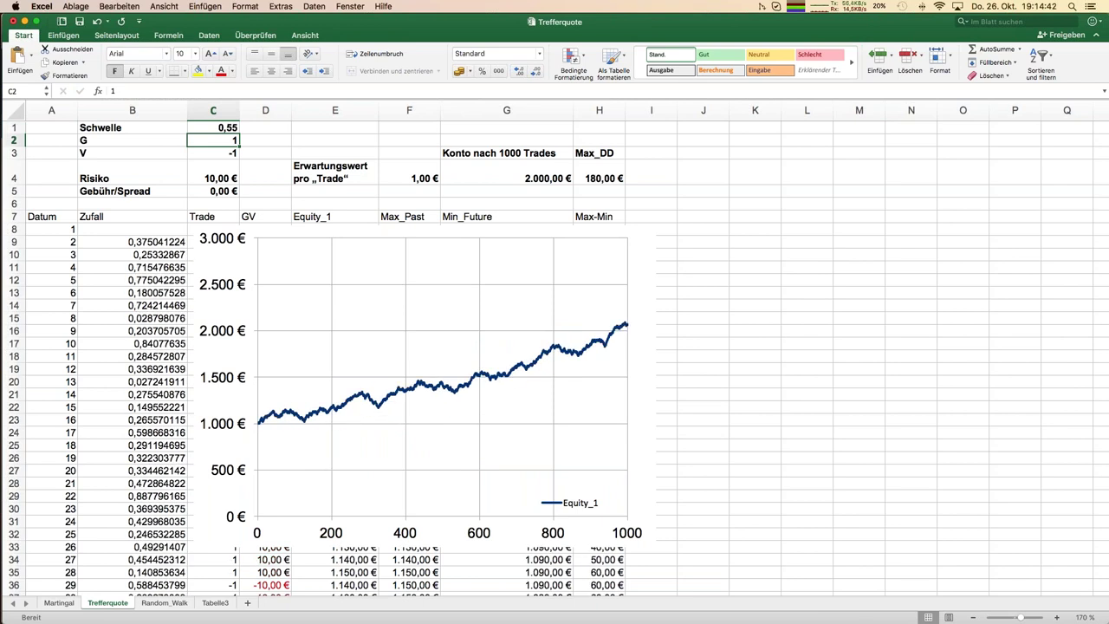
key(F9)
key(F9)
key(F9)
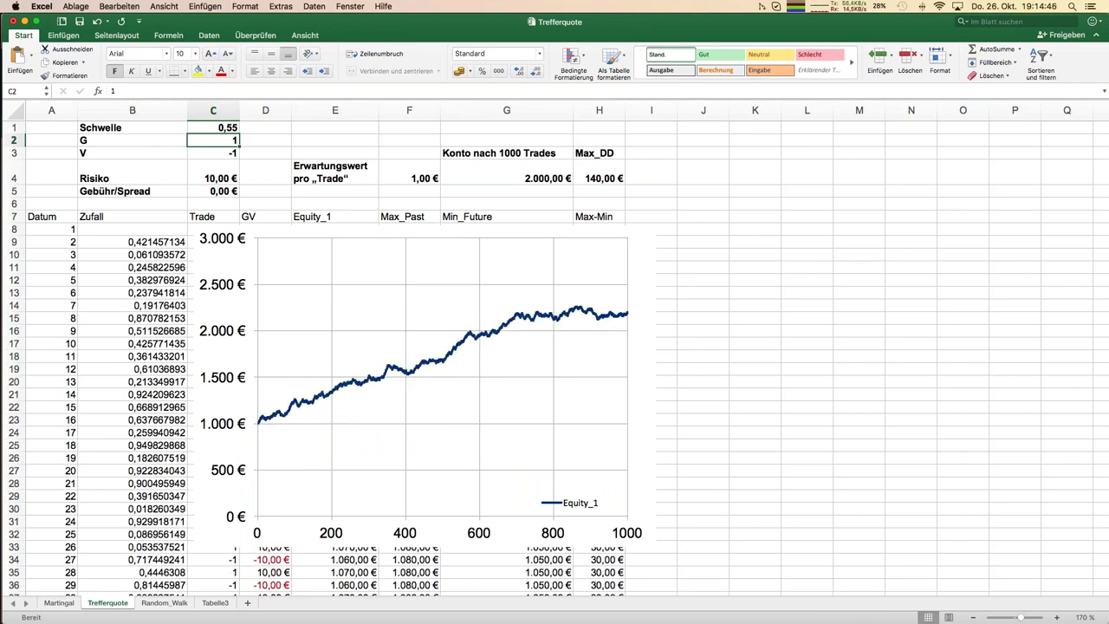
- Rerun the equity simulation with the Schwelle value in C1 set to 0,5, and return to the LibreOffice strategy review presentation
click(213, 128)
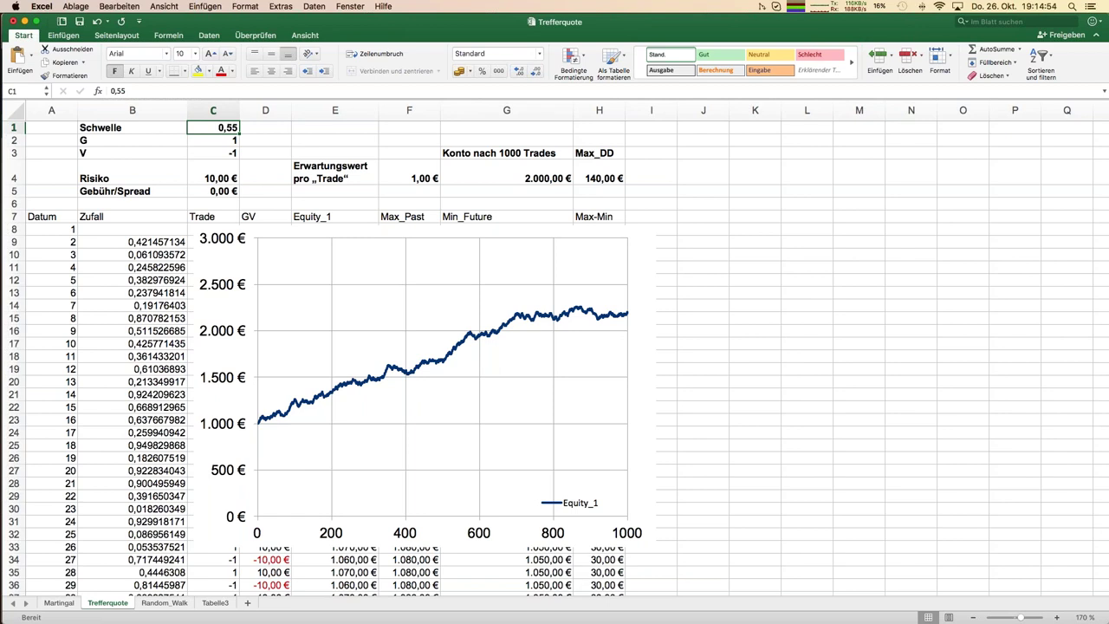
key(super+Tab)
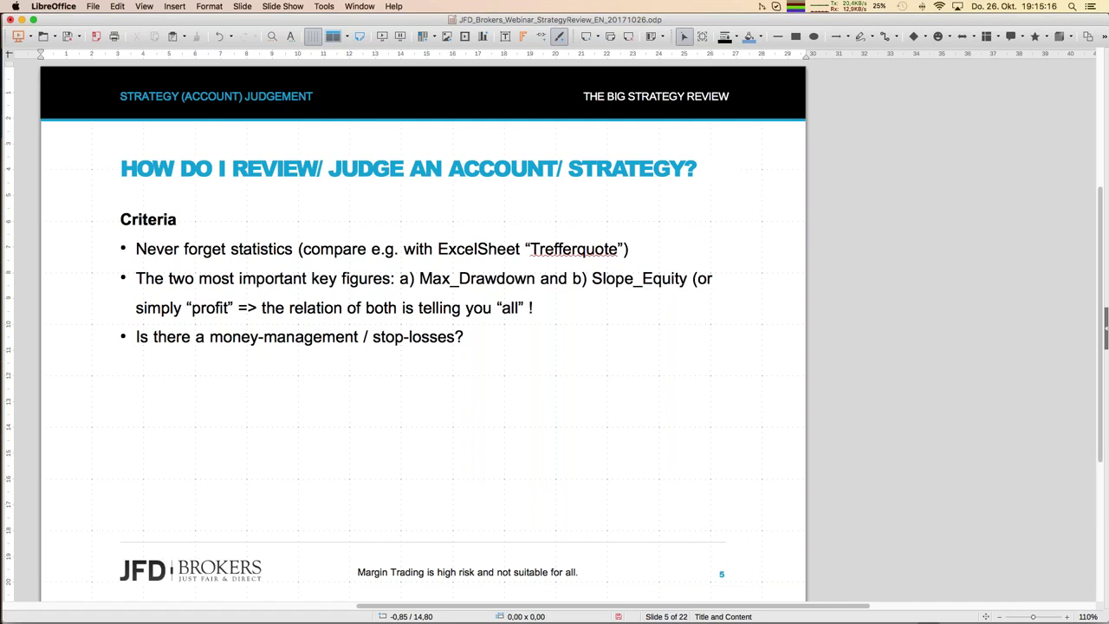
key(super+Tab)
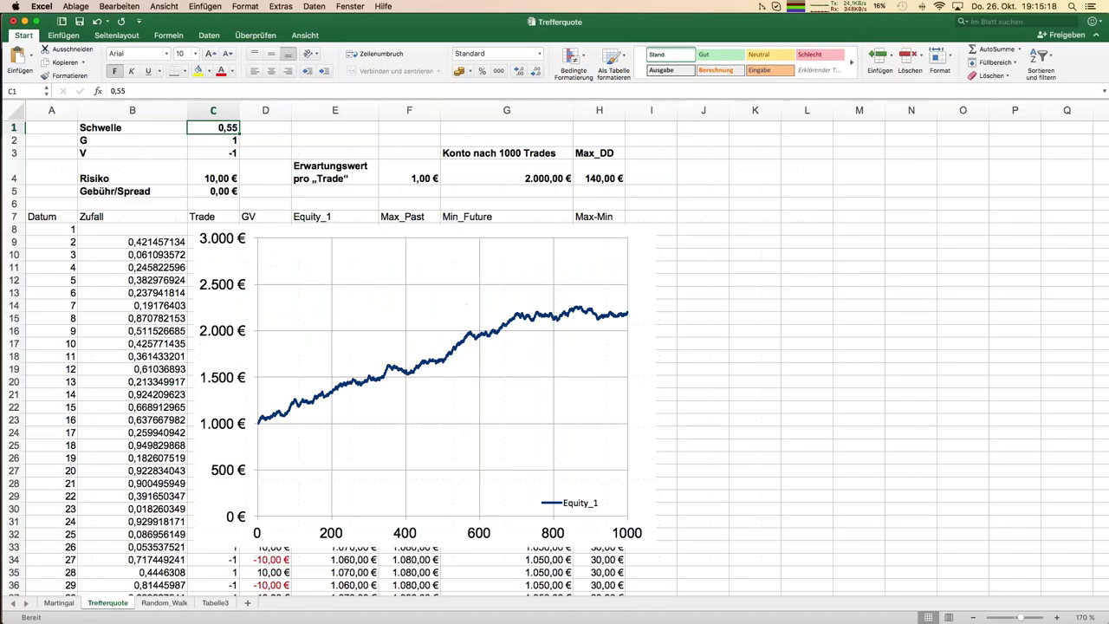
text(0,5)
key(Return)
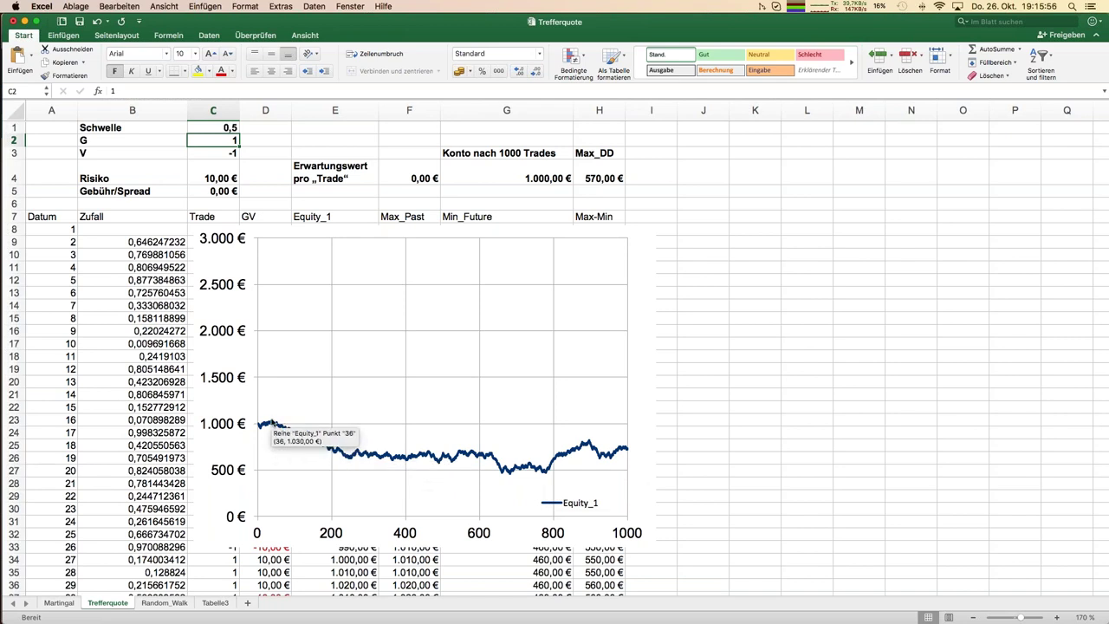
key(F9)
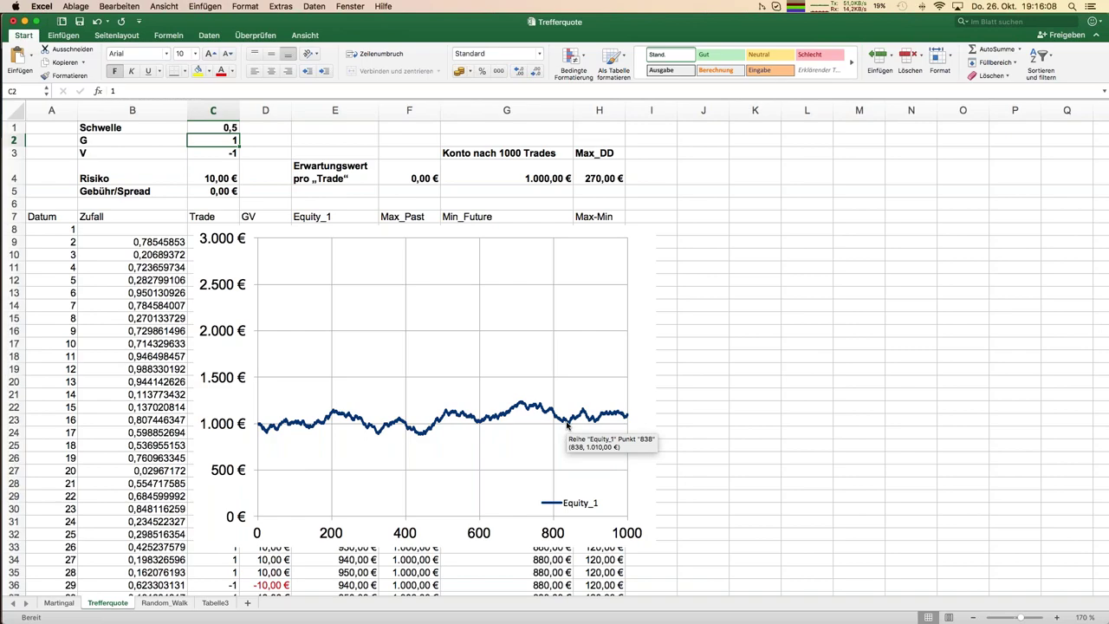
key(super+Tab)
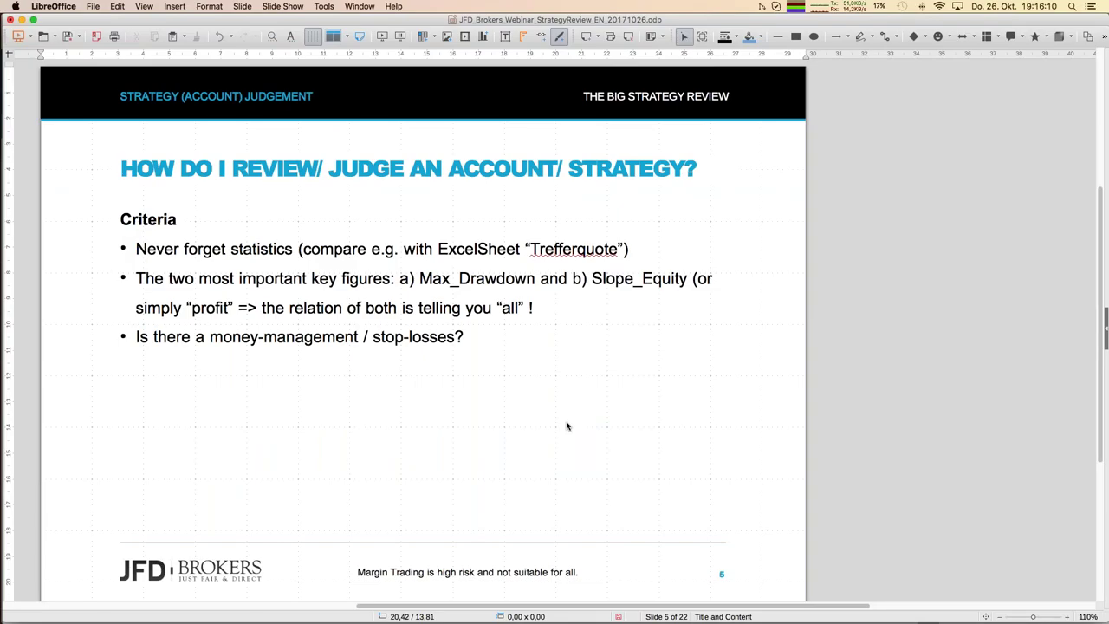
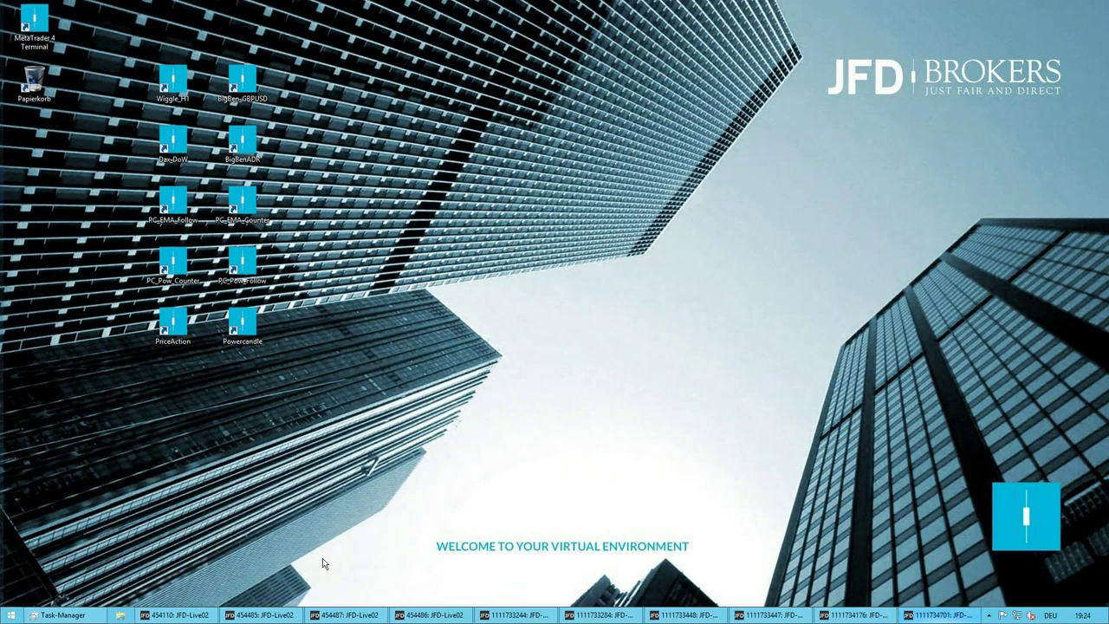
- In the MetaTrader terminal with the .DE30Cash daily chart, save the account history as a detailed report named DetailedStatement, replacing the existing file
click(344, 615)
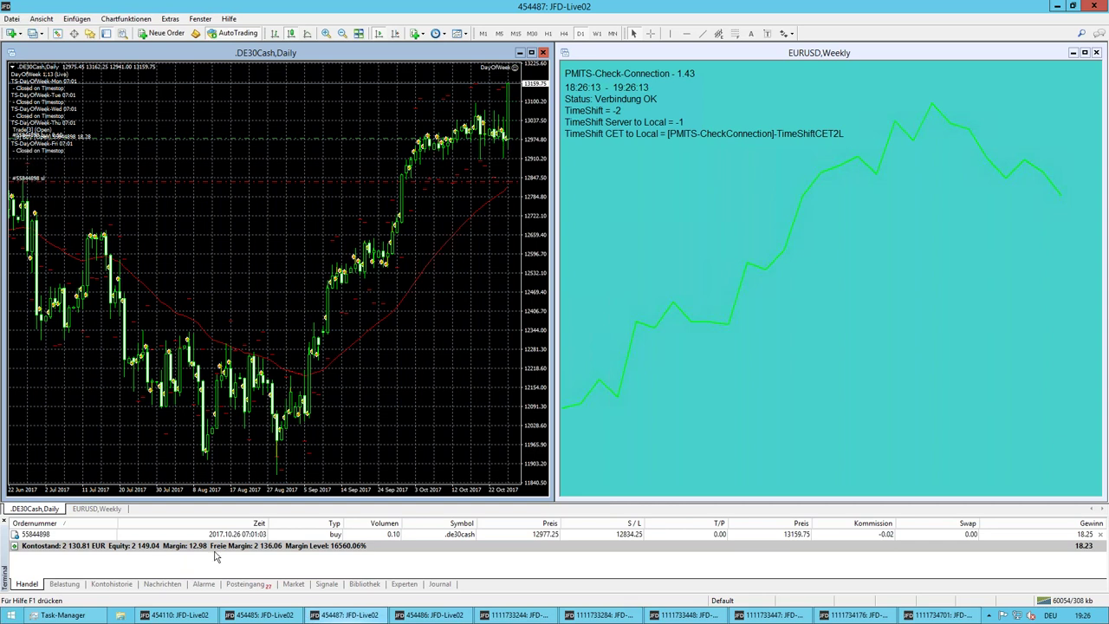
click(121, 585)
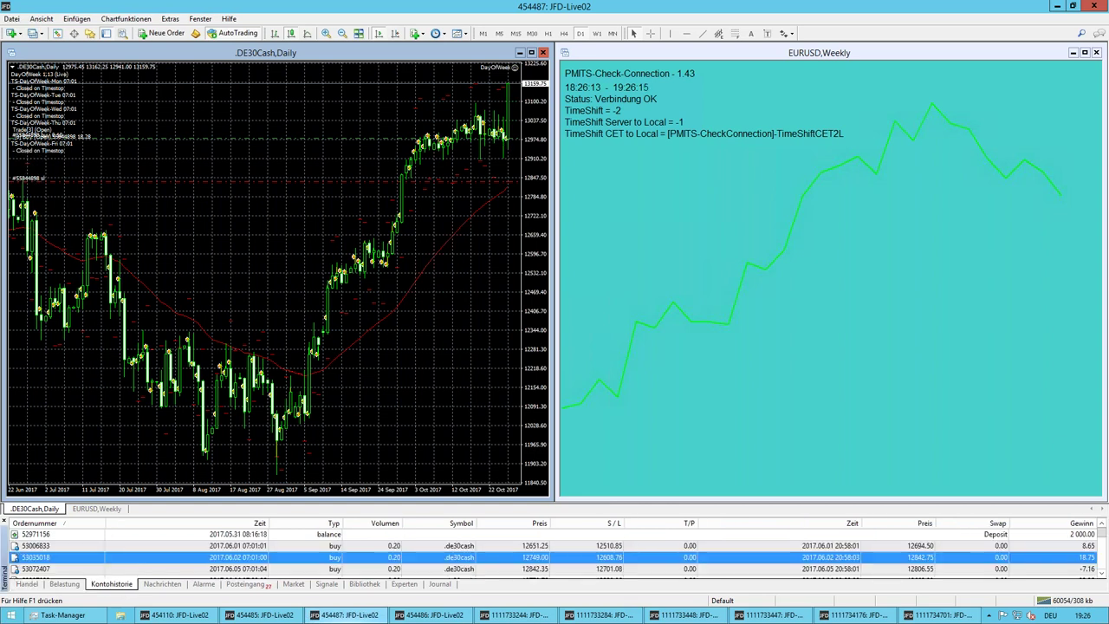
right_click(365, 556)
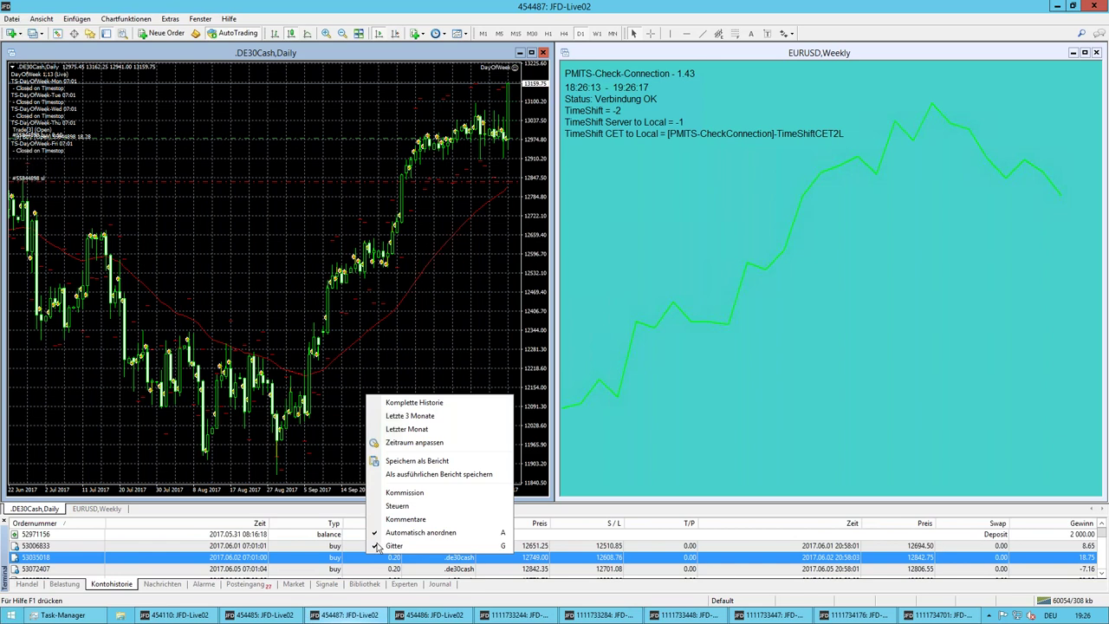
click(429, 474)
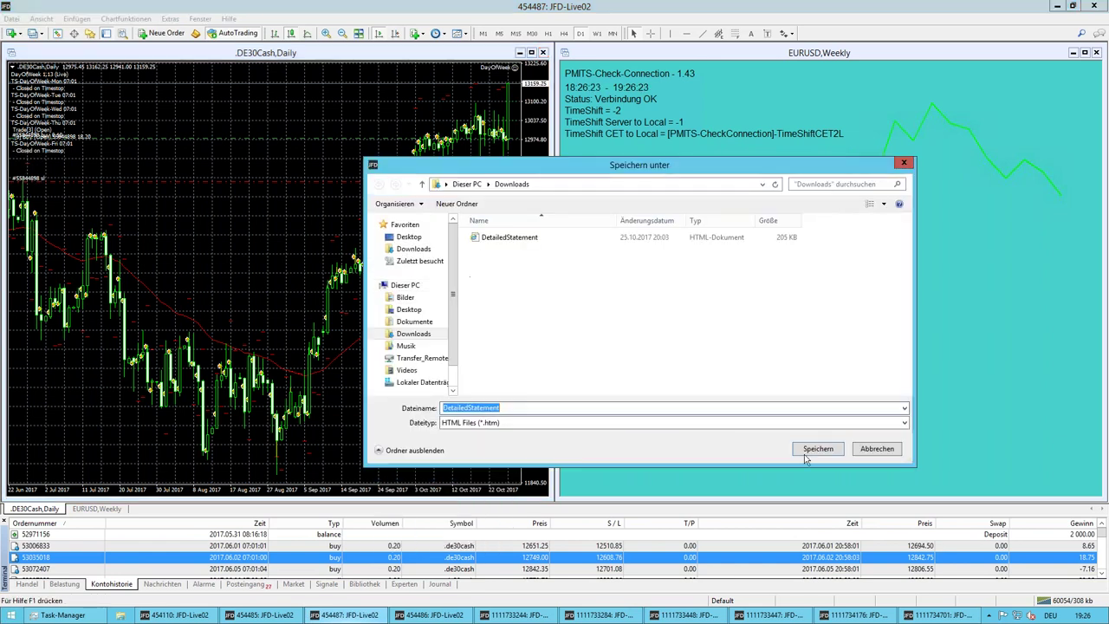
click(818, 449)
click(586, 313)
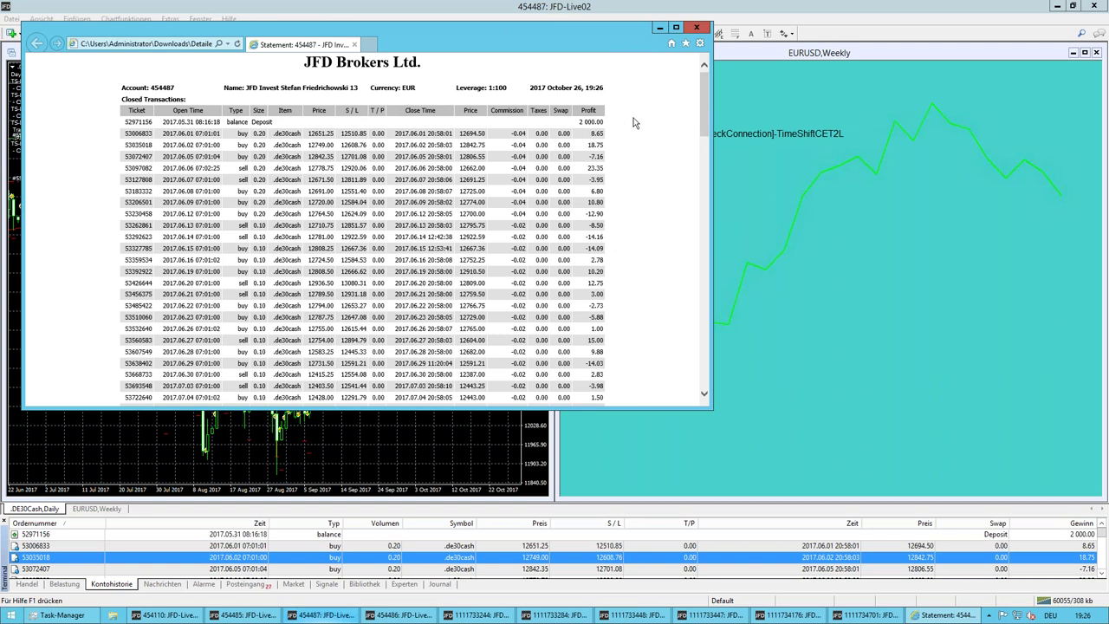
- Review the closed trades, summary, balance graph and drawdown figures in the detailed statement, and close it
scroll(692, 263, down, 15)
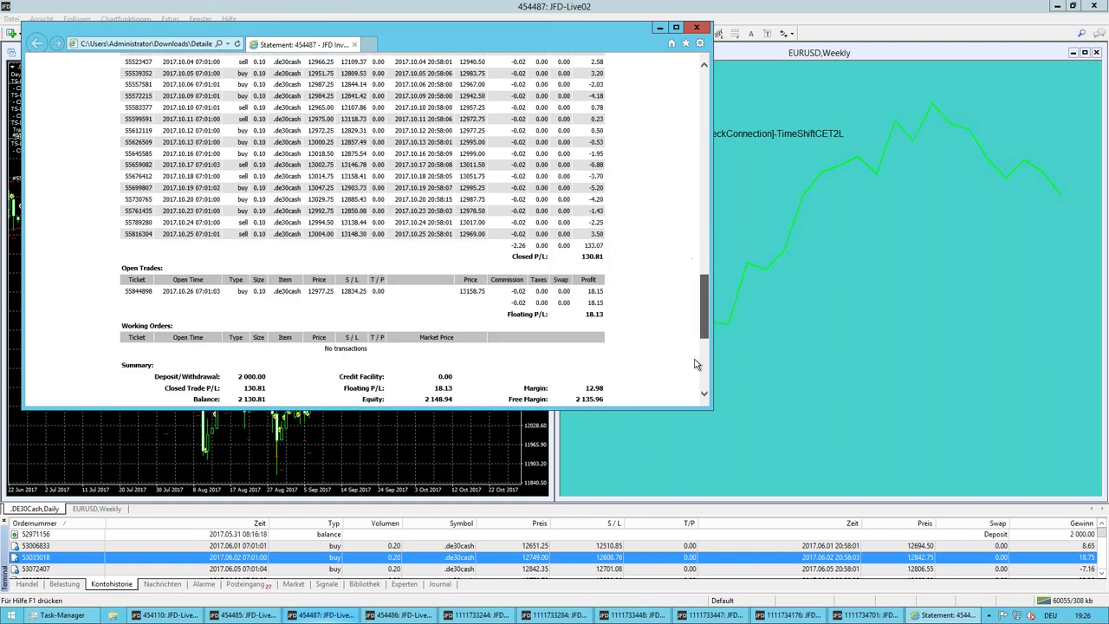
scroll(695, 365, down, 3)
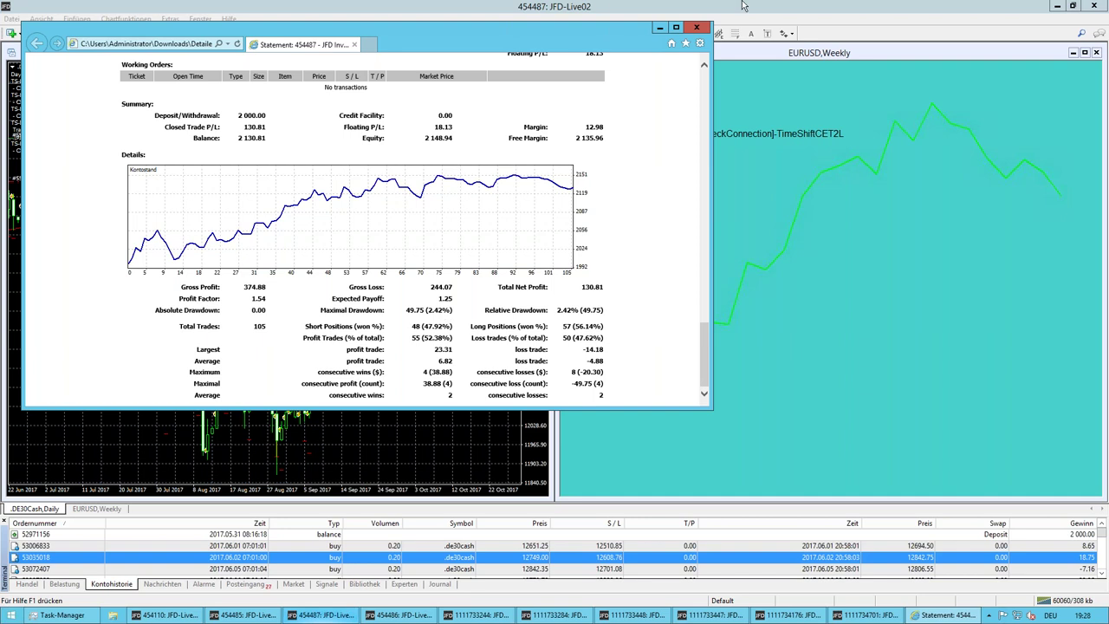
click(697, 27)
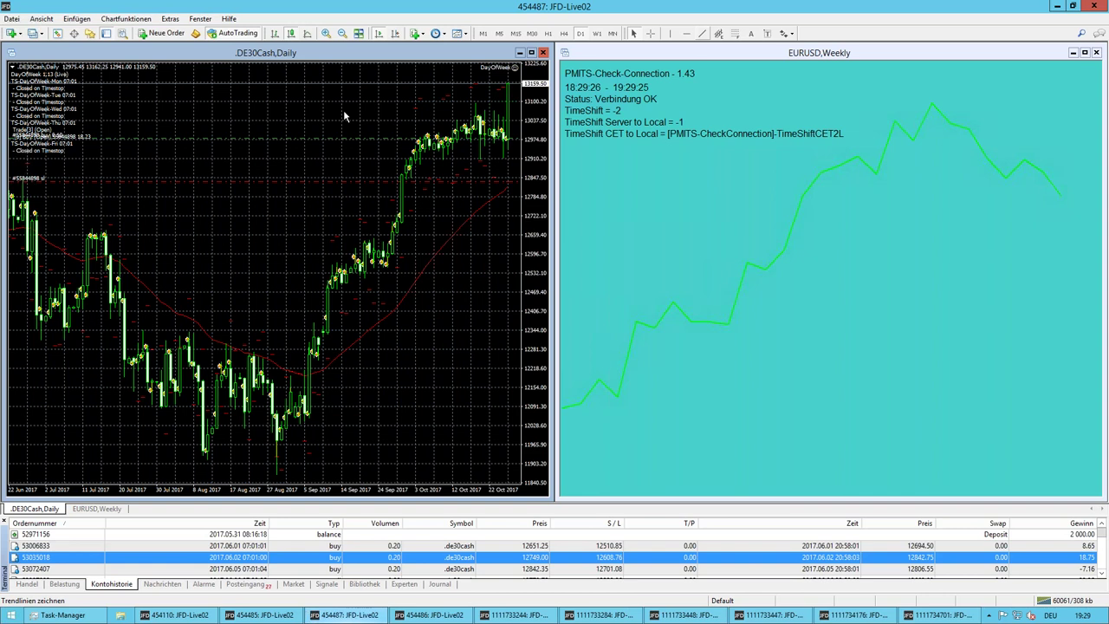
- Minimize the trading terminal, switch to the LibreOffice presentation and advance to slide 9 on break-out strategy principles
click(1057, 6)
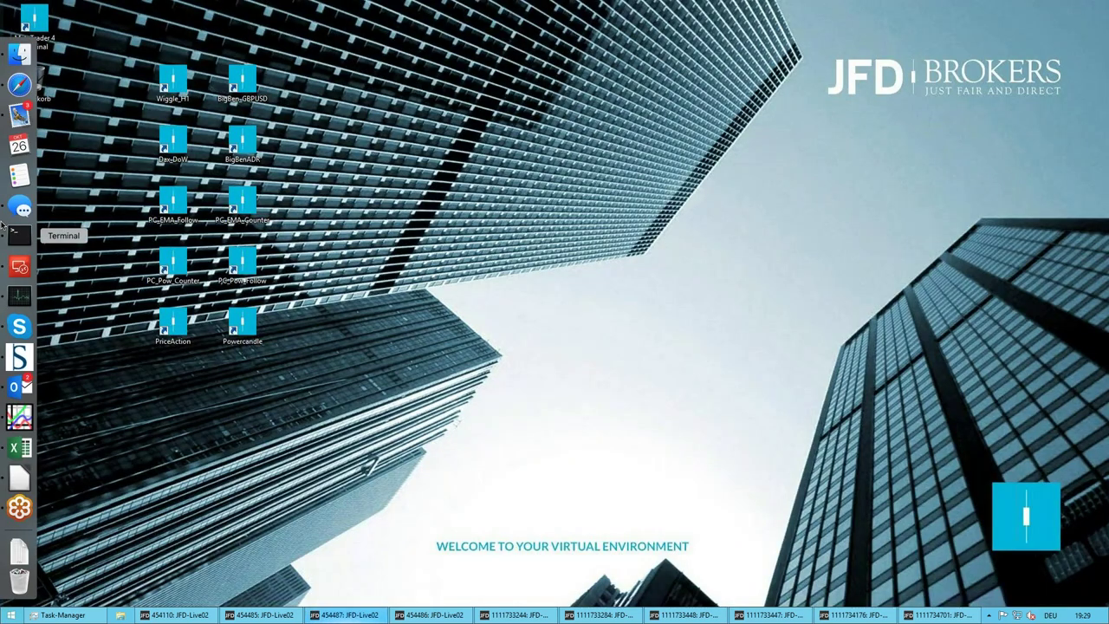
mouse_move(17, 295)
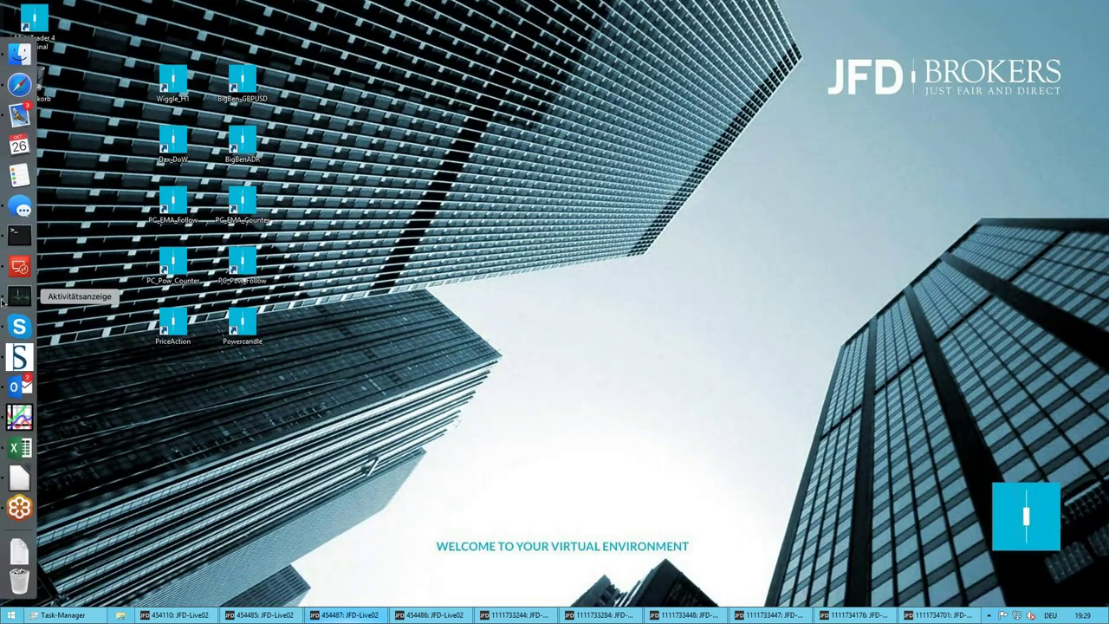
click(20, 477)
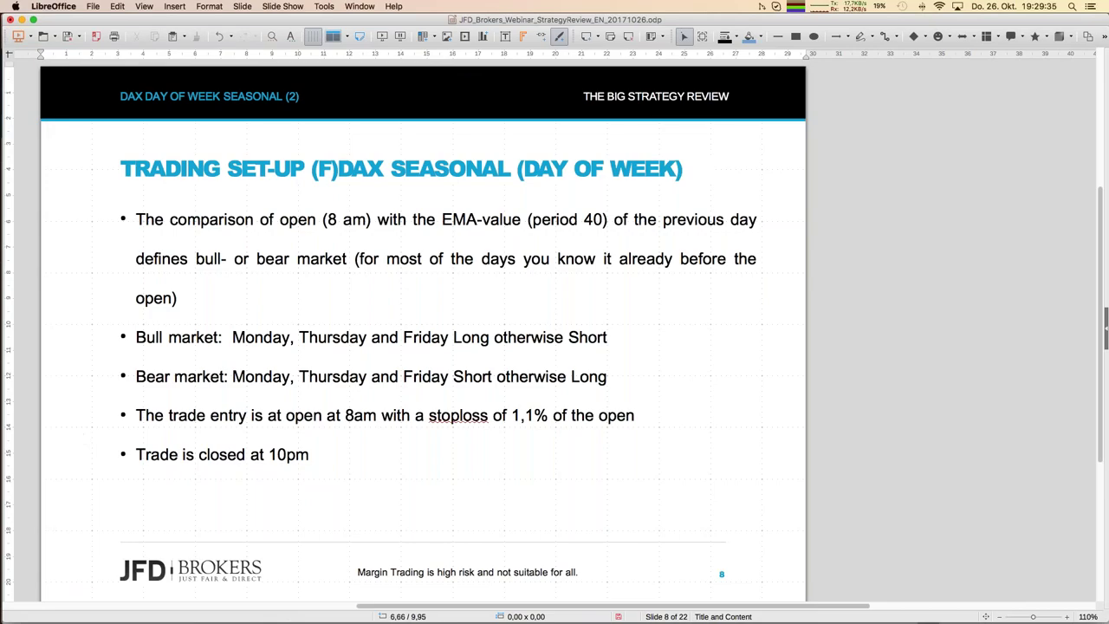
key(Page_Down)
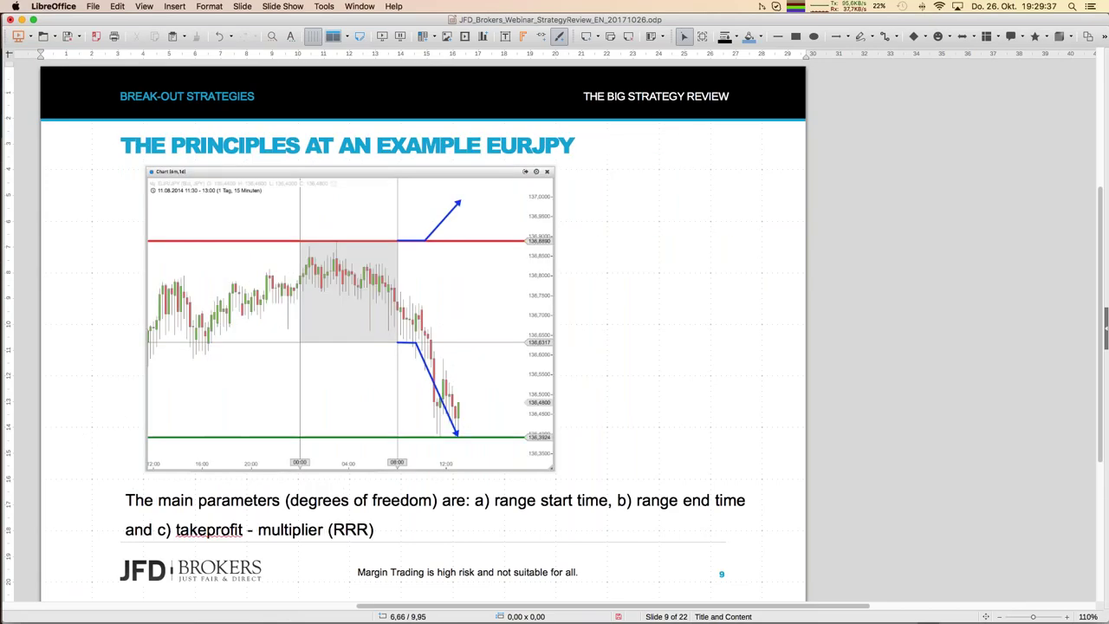
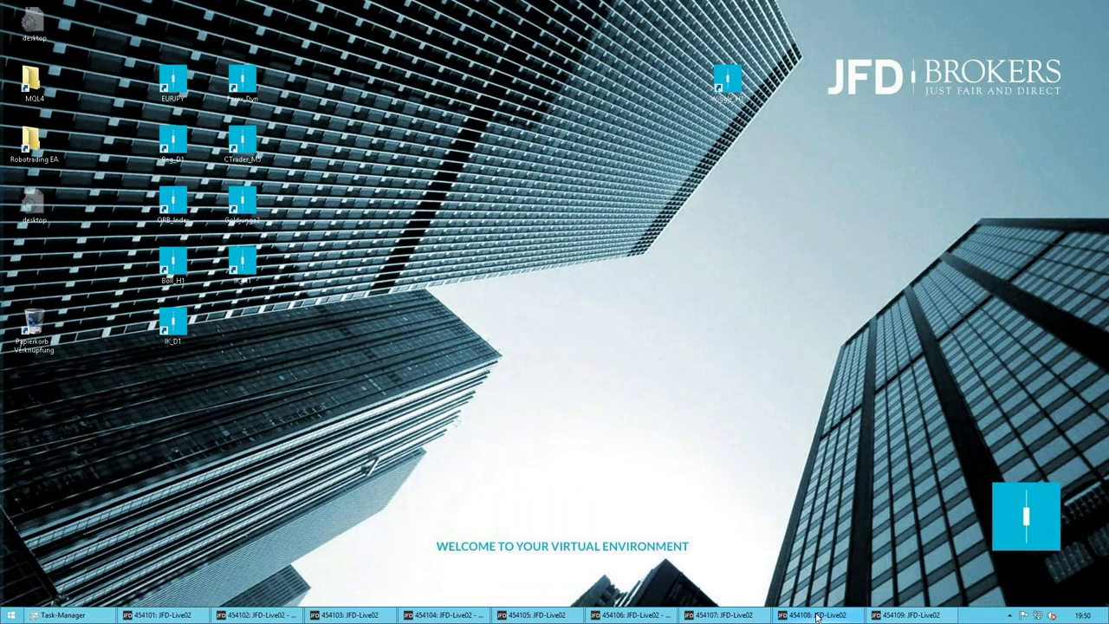
- In the MetaTrader terminal with the ImpC currency-pair H1 charts, save the account history as a detailed report named DetailedStatement, overwriting the existing file
click(827, 616)
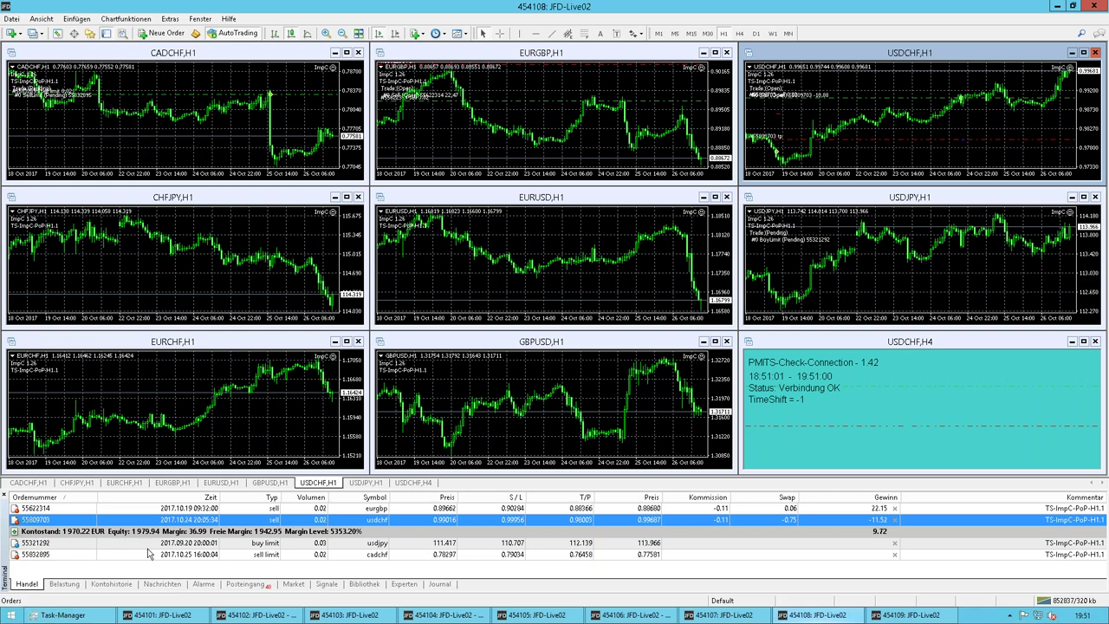
click(112, 585)
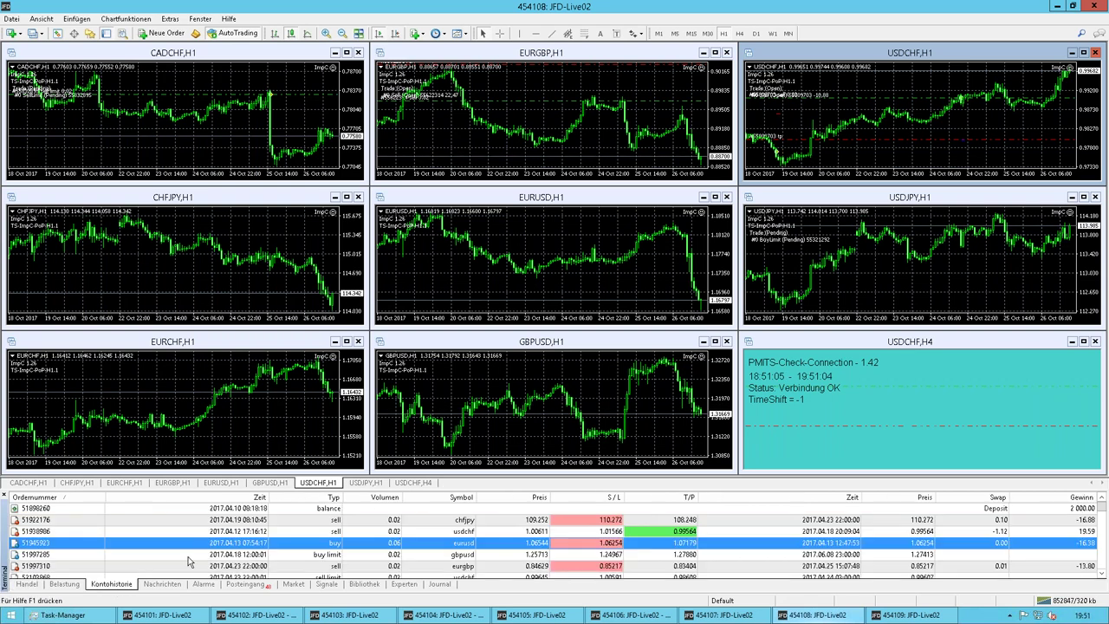
right_click(273, 544)
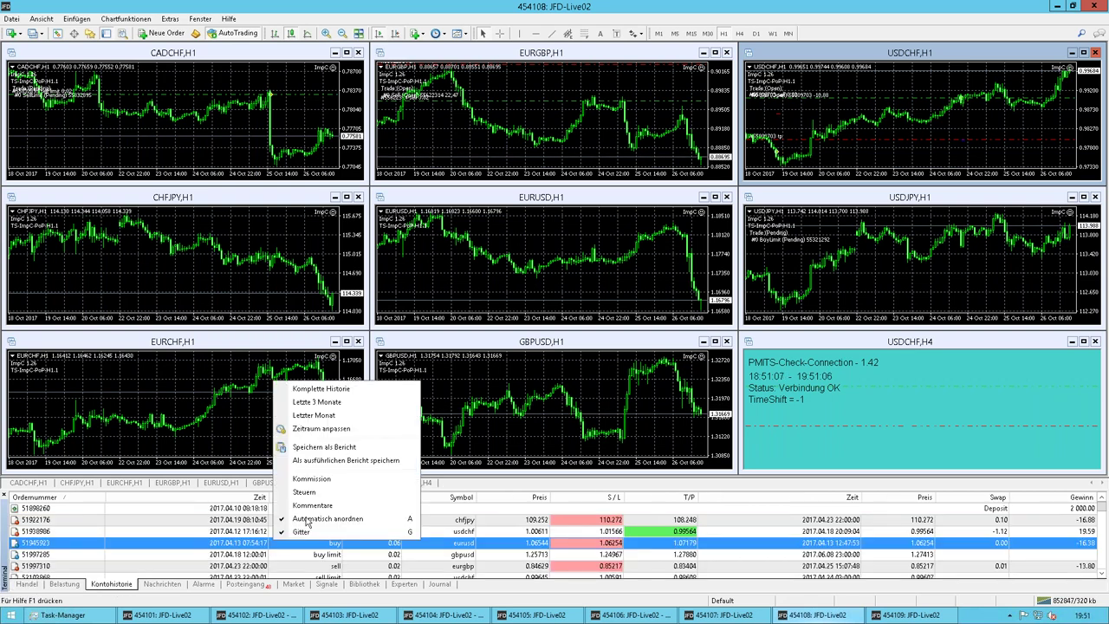
click(346, 460)
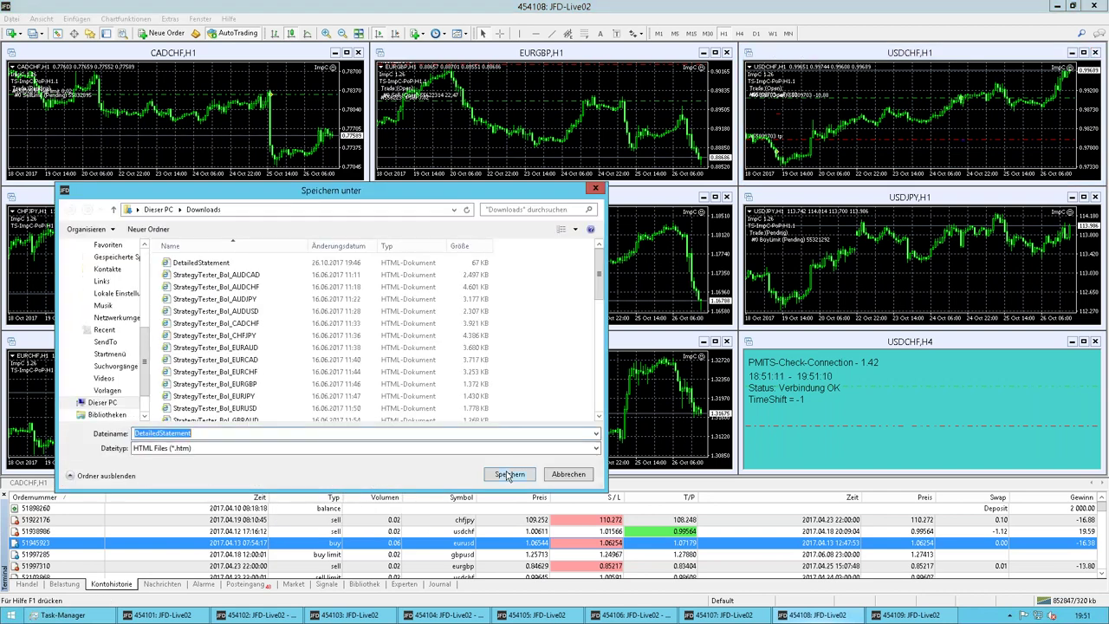
click(509, 474)
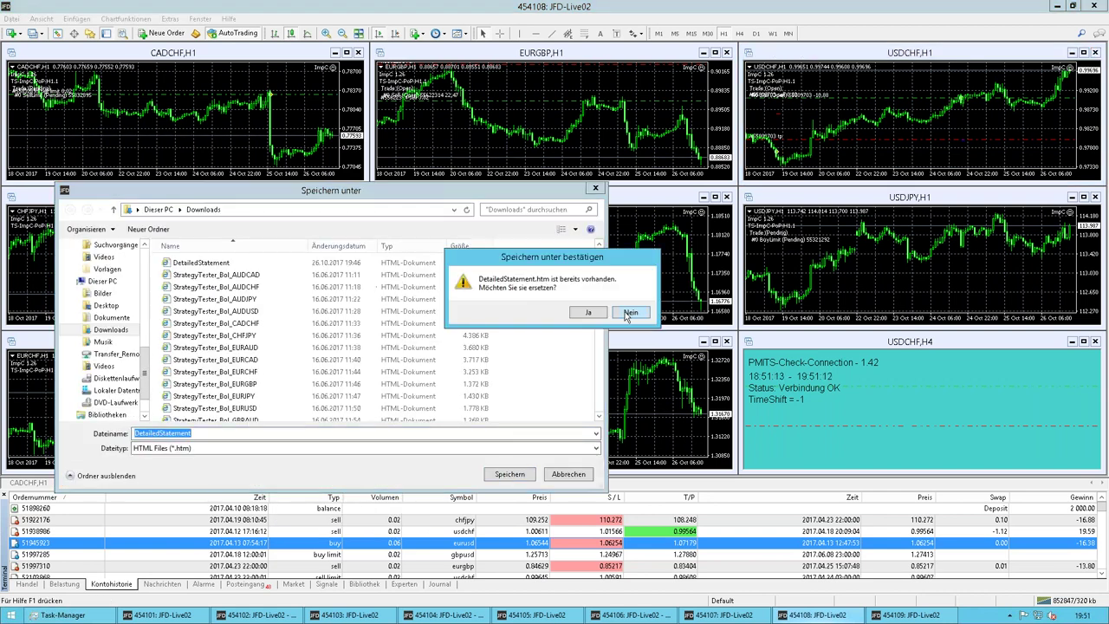
click(594, 315)
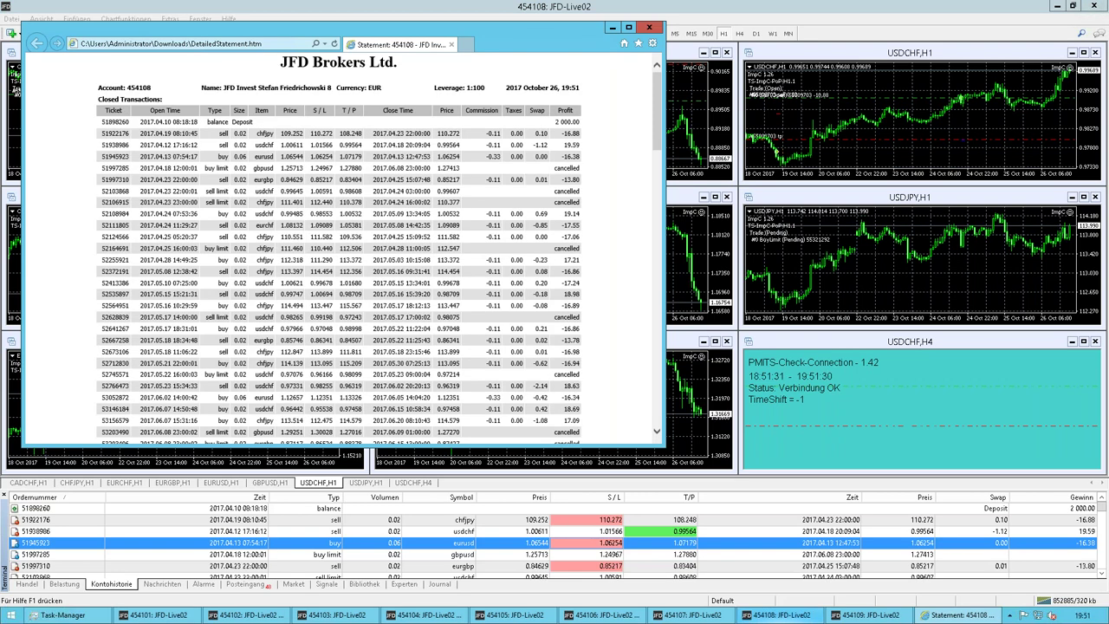
- Review the trades, summary, balance graph and drawdown figures in the ImpC H1 account's statement, close it and minimize the terminal
scroll(654, 138, down, 8)
scroll(654, 438, down, 10)
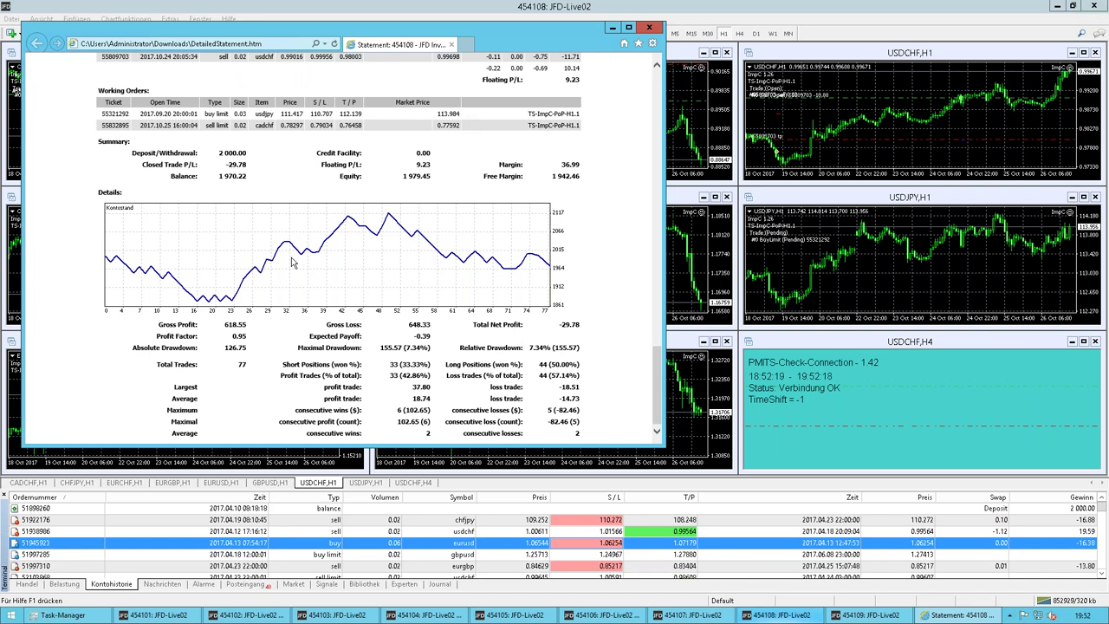
click(653, 28)
click(814, 615)
- In the MetaTrader terminal with the ImpC currency-pair Daily charts, save the account history as a detailed report named DetailedStatement, replacing the existing file
mouse_move(902, 617)
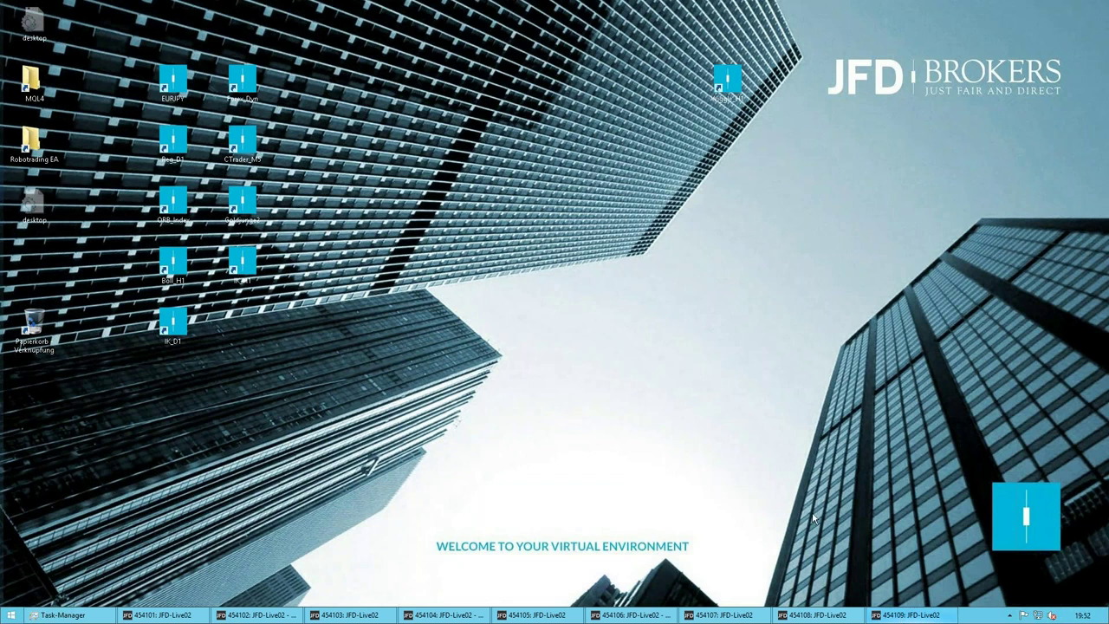
click(910, 617)
click(906, 615)
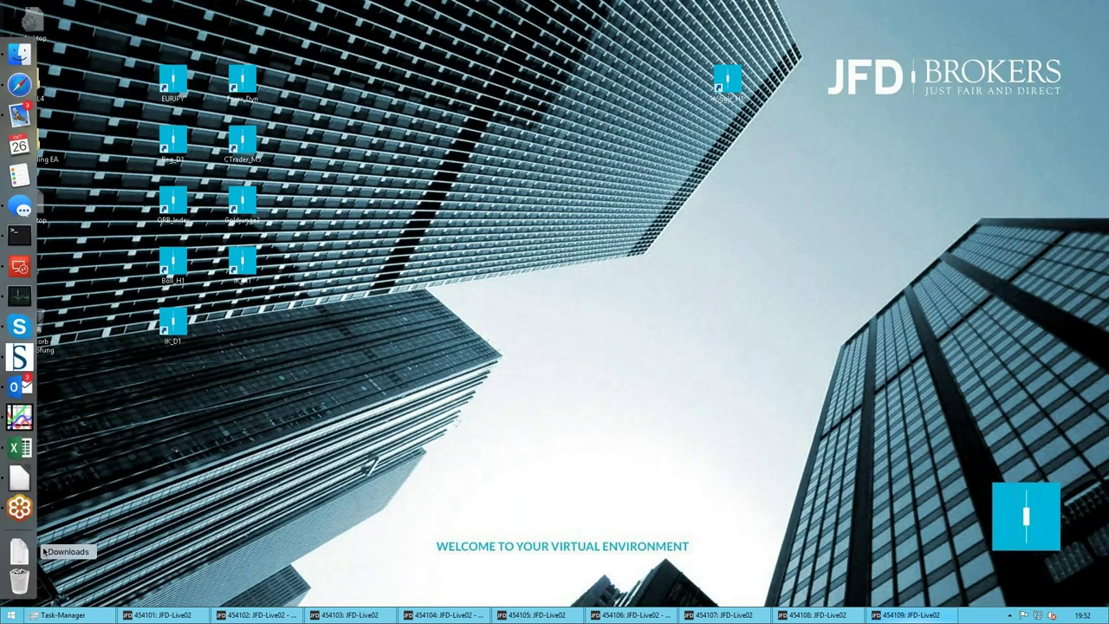
click(910, 617)
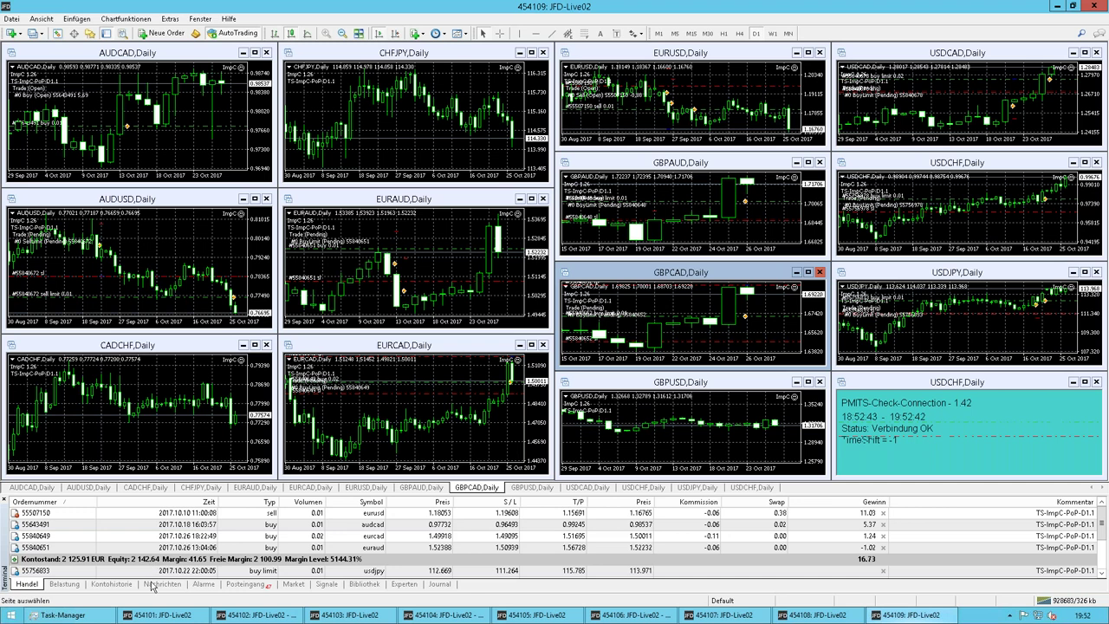
click(112, 584)
right_click(336, 536)
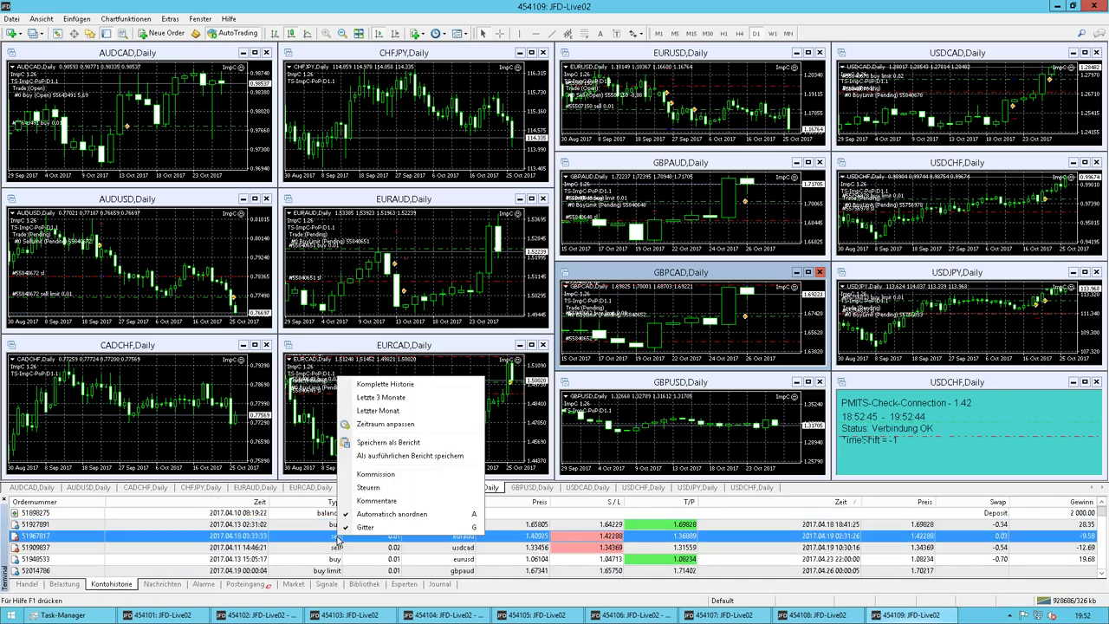
click(390, 456)
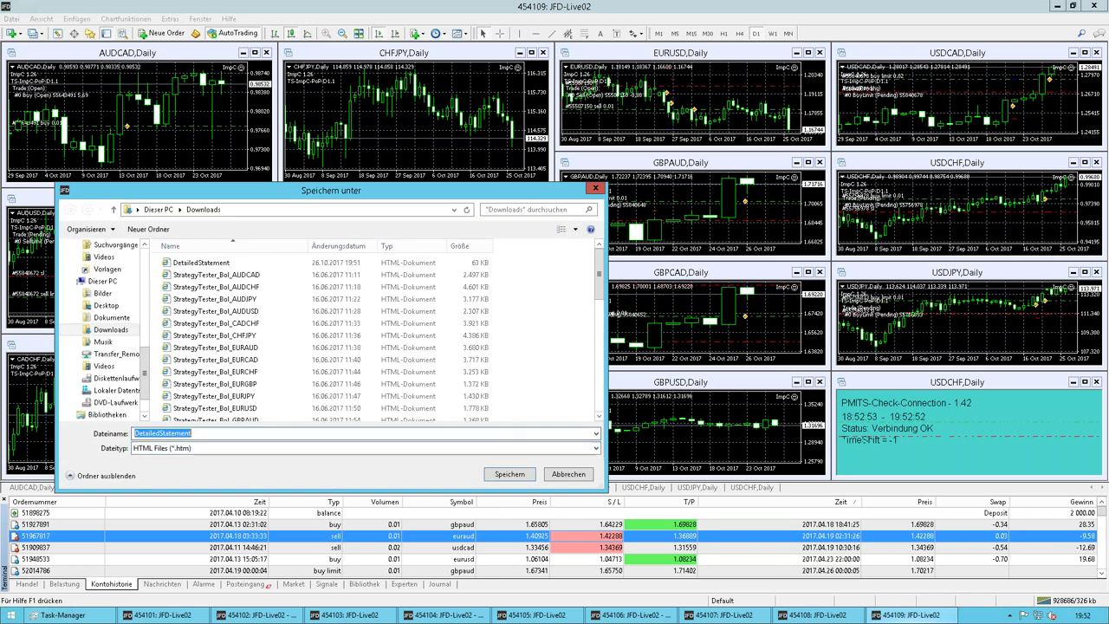
click(537, 476)
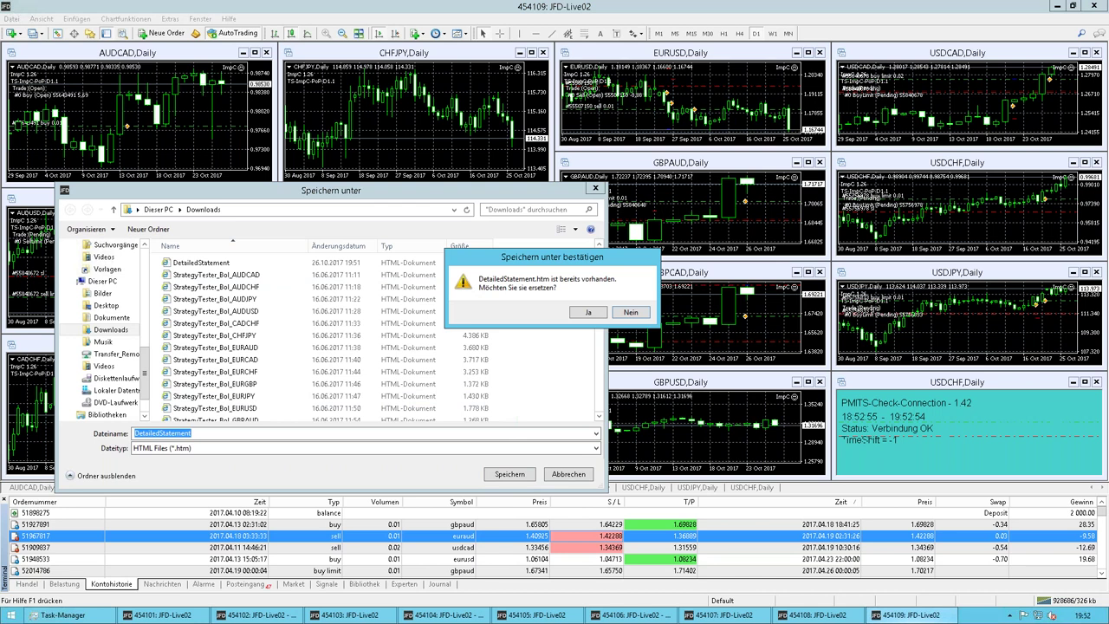
click(581, 314)
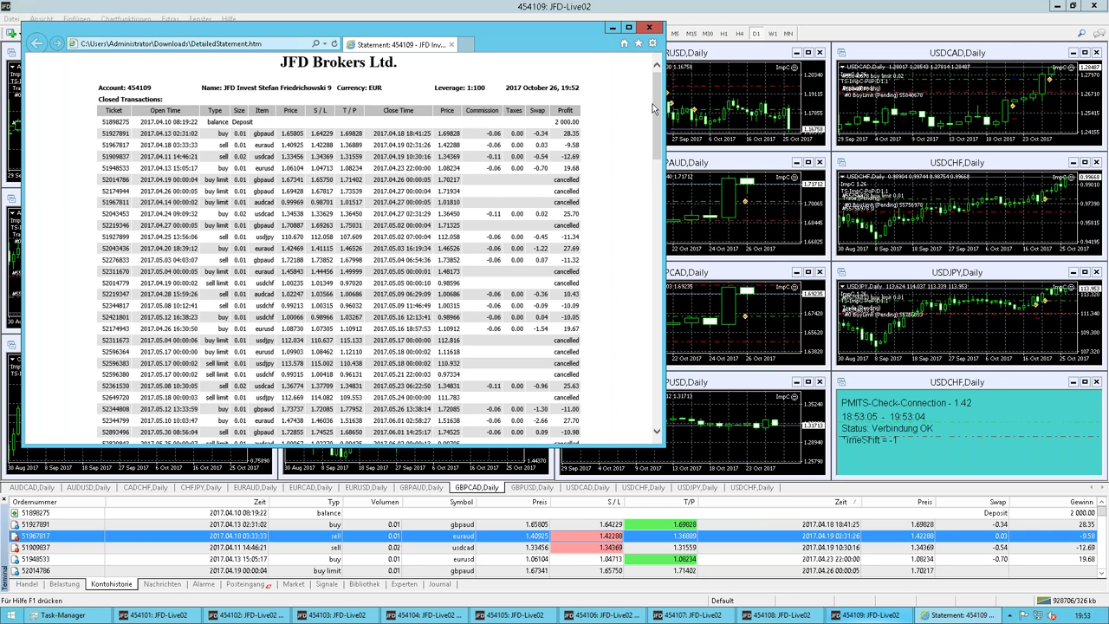
- Examine the summary, balance graph and trade statistics in the Daily-chart account's statement, close it and minimize the terminal
drag(656, 141, 655, 433)
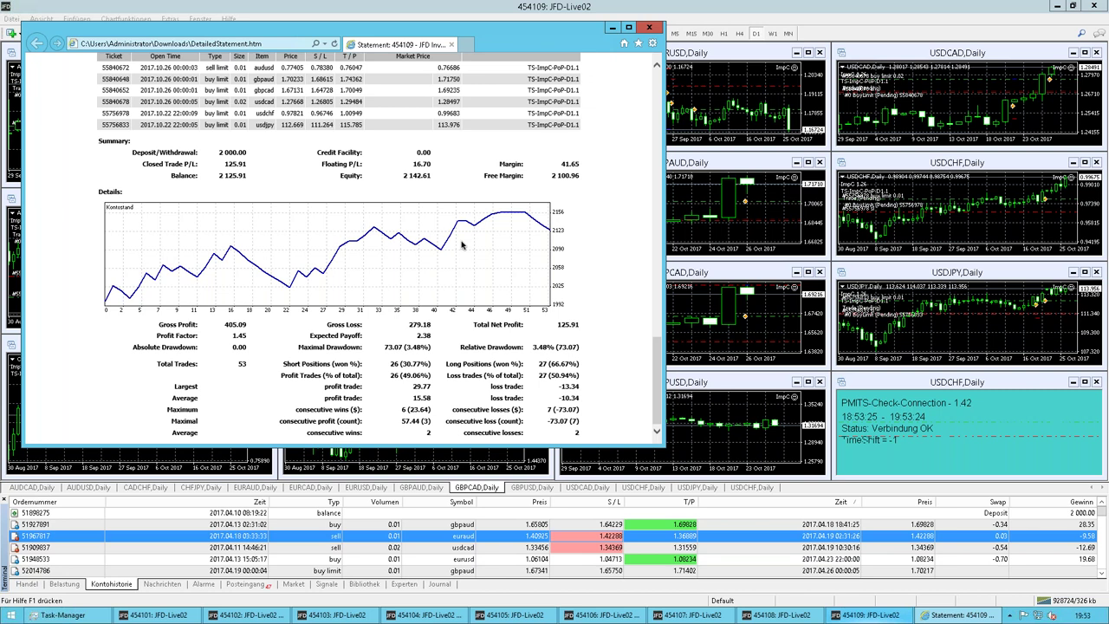
click(651, 30)
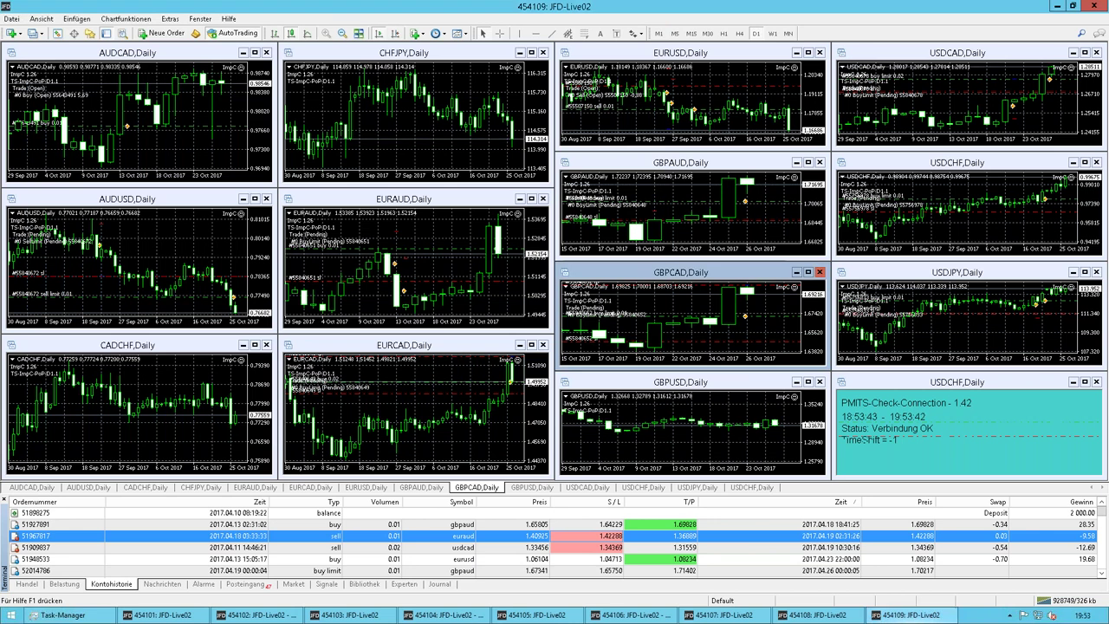
click(905, 615)
- Switch to the LibreOffice presentation and advance from the Powercandles slide to slide 16 on the origin of Martingale
mouse_move(21, 359)
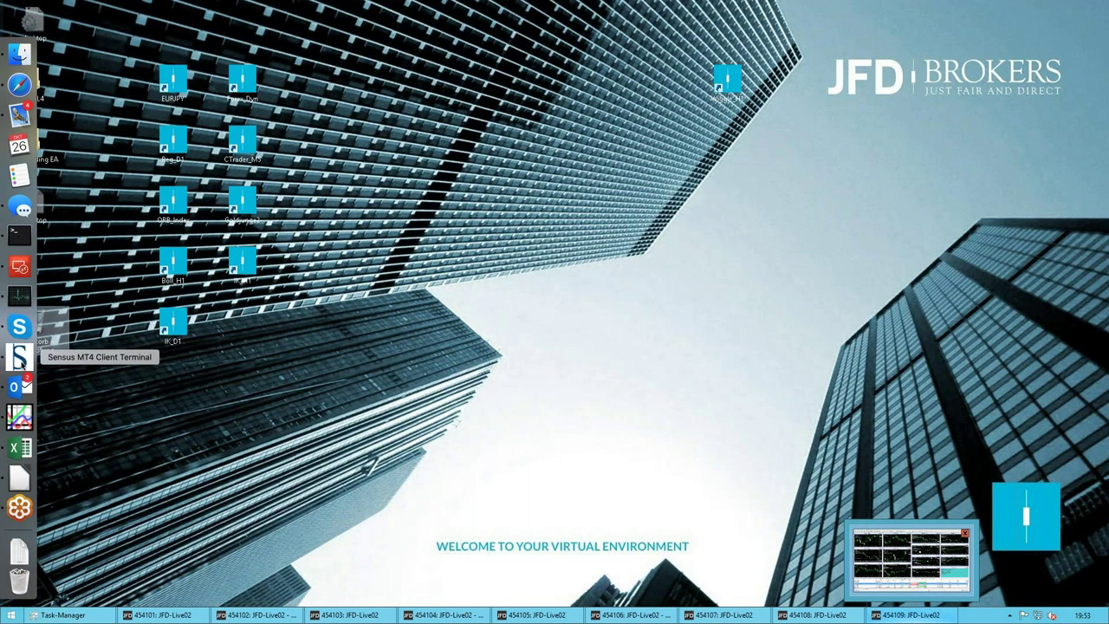
click(19, 476)
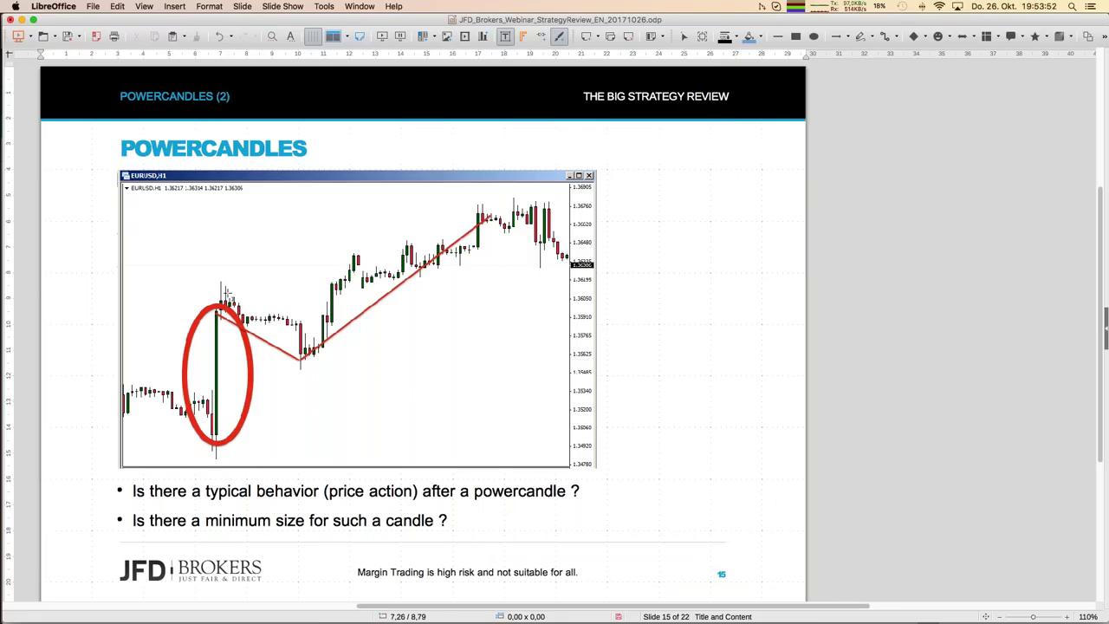
key(Page_Down)
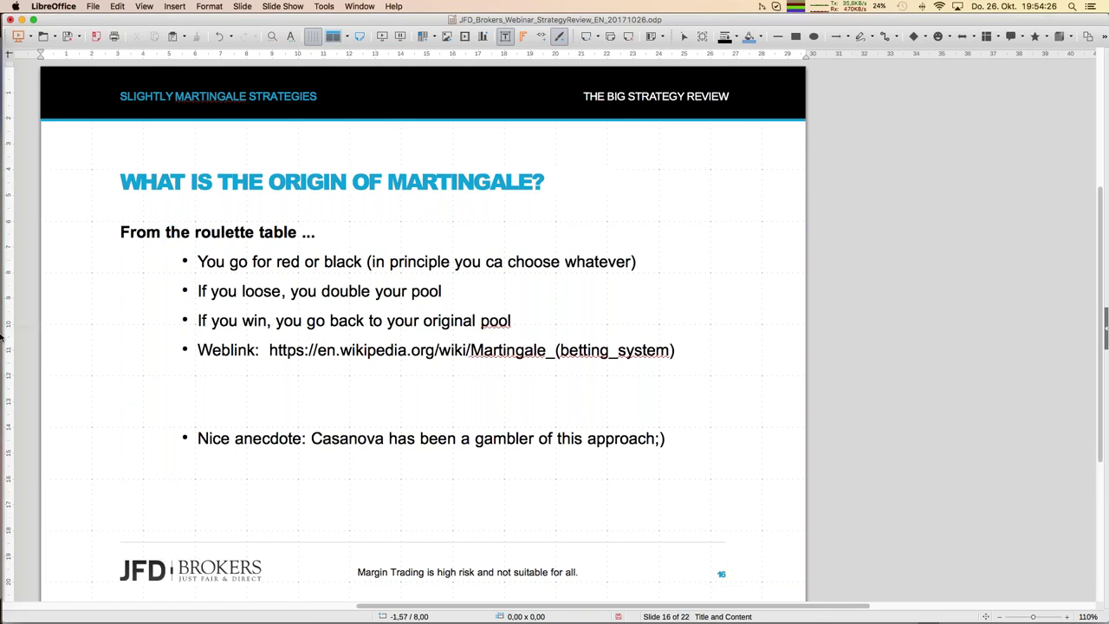
- Switch to the Trefferquote workbook in Excel, open the Martingal sheet and recalculate the random numbers twice to simulate new equity curves
mouse_move(17, 325)
click(20, 448)
click(61, 604)
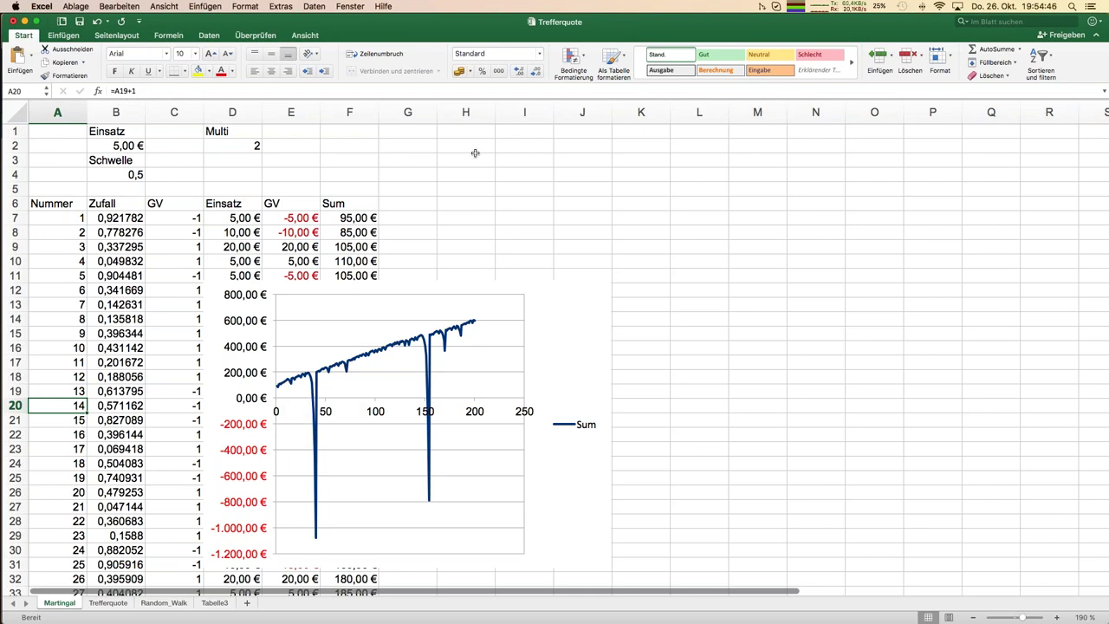
key(F9)
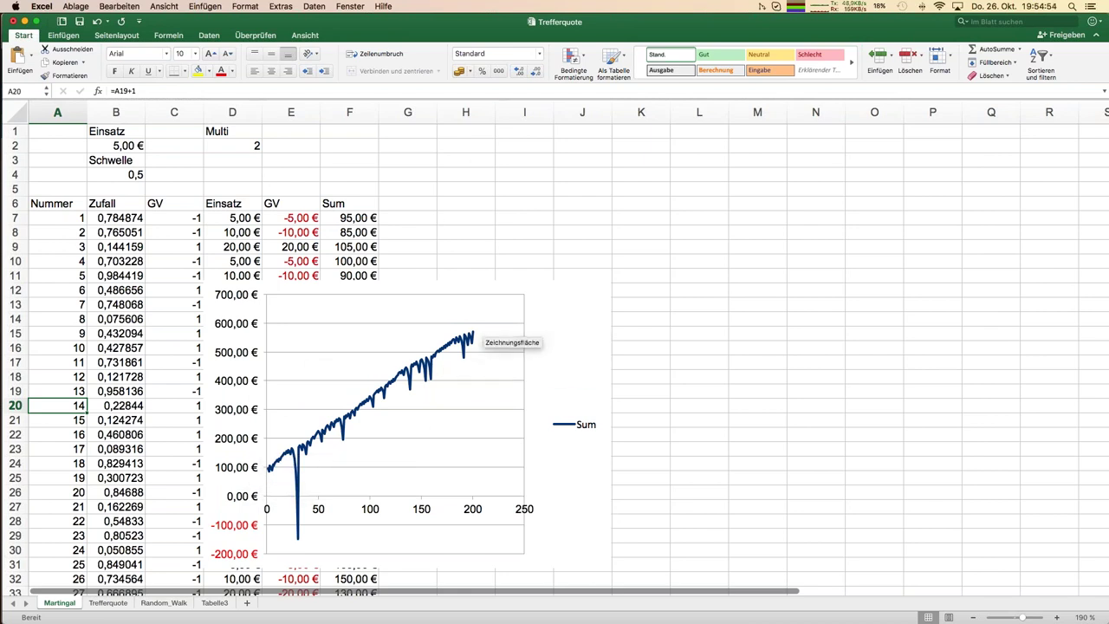
mouse_move(290, 458)
mouse_move(318, 447)
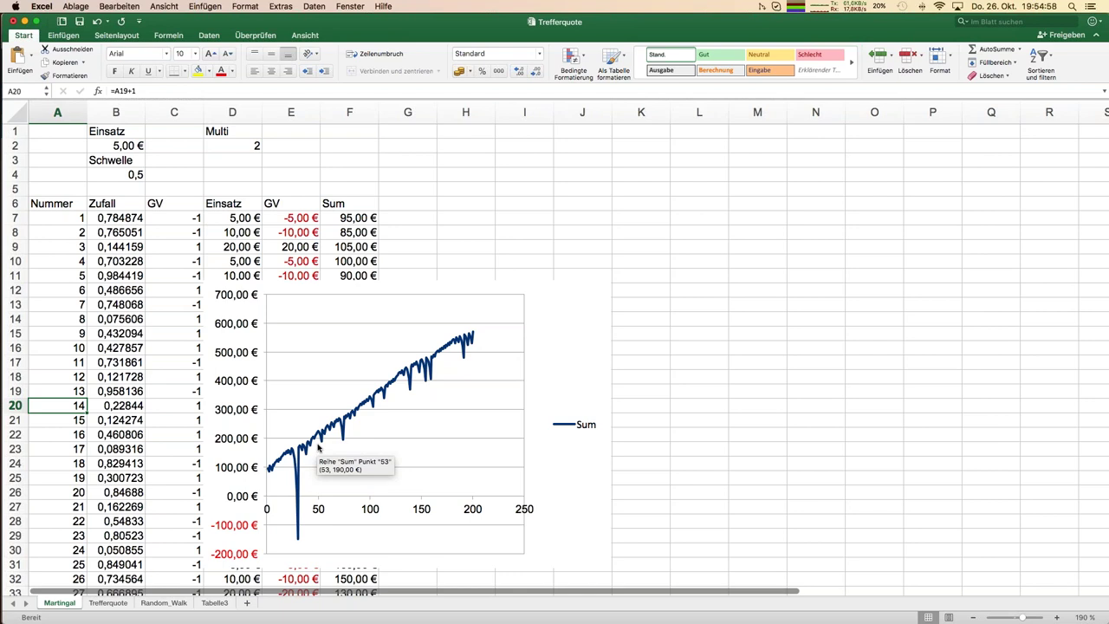
key(F9)
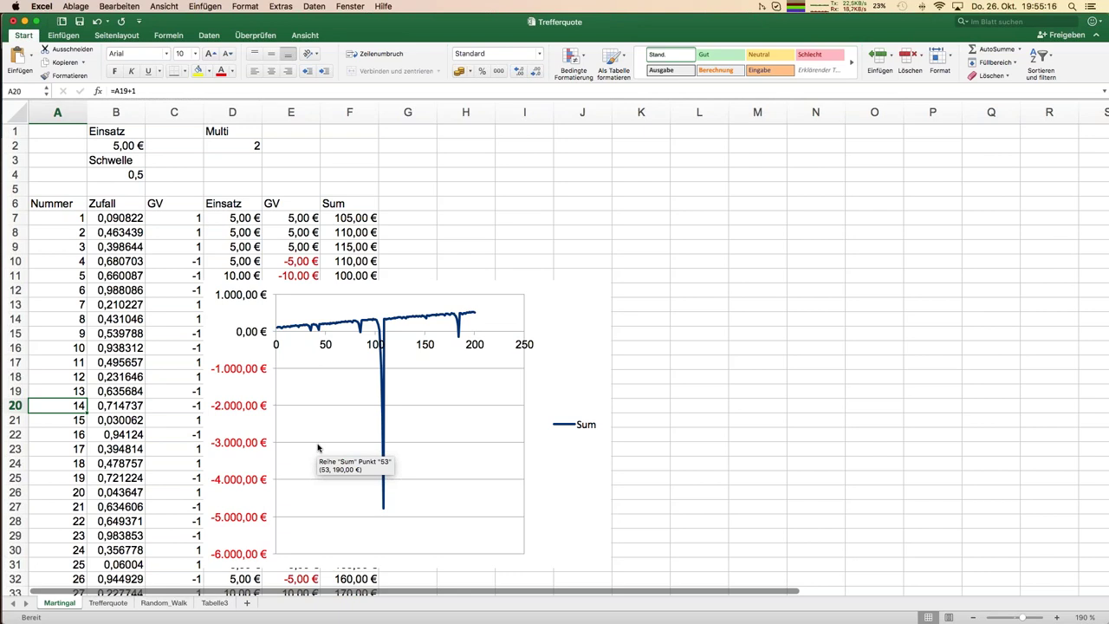
- Return to the LibreOffice presentation and advance to slide 17 on adapting Martingale to trading
key(super+Tab)
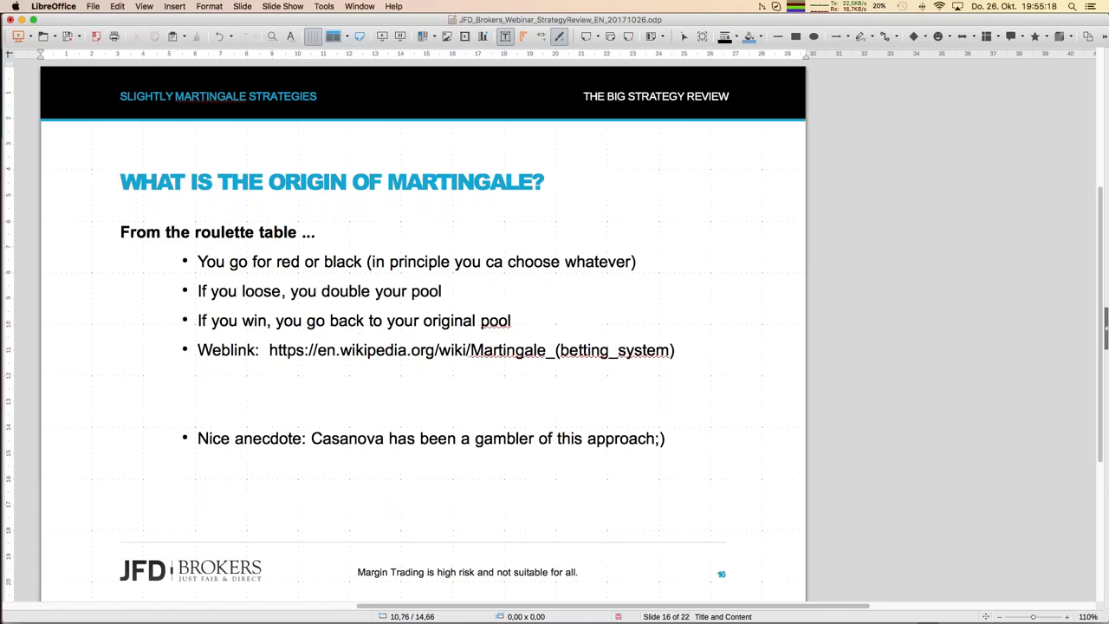
key(Page_Down)
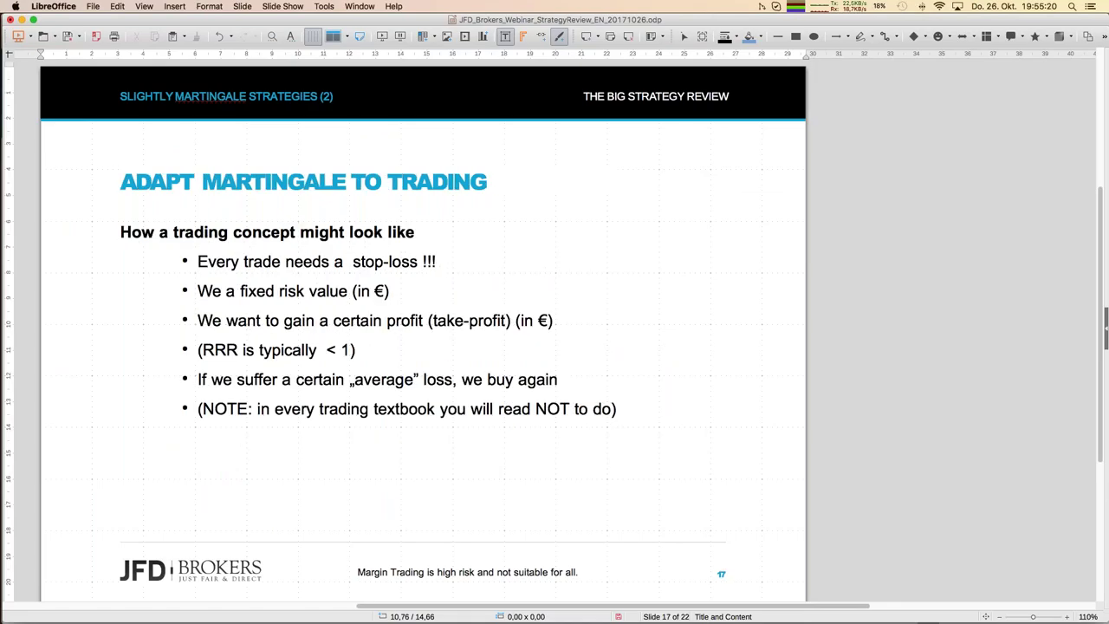